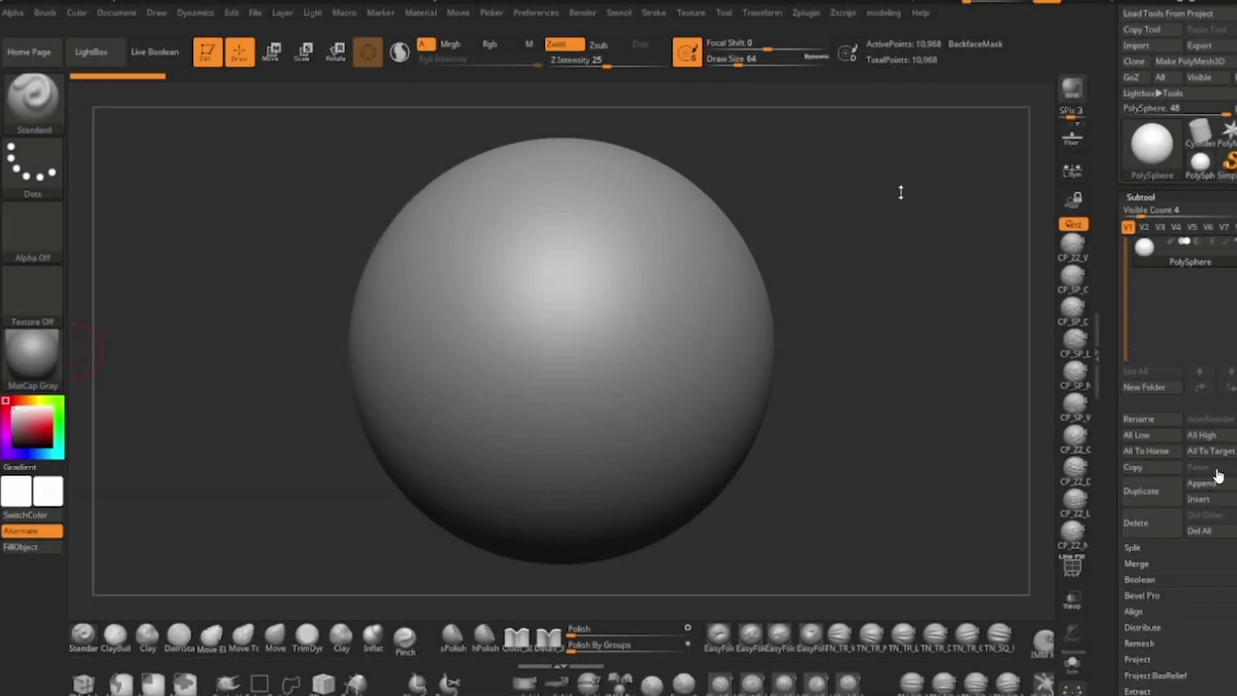
# Step: Adjust the Preferences > Undo History maximum steps and warn-when-deleting threshold
pyautogui.click(536, 12)
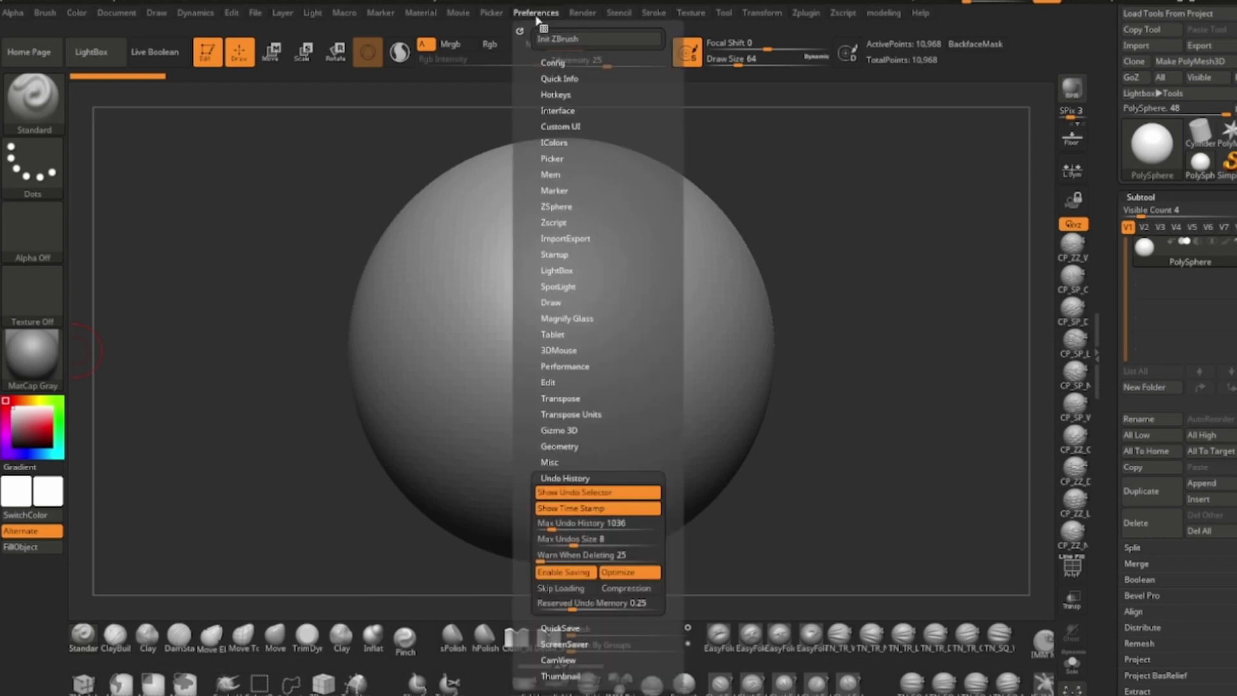
pyautogui.click(564, 479)
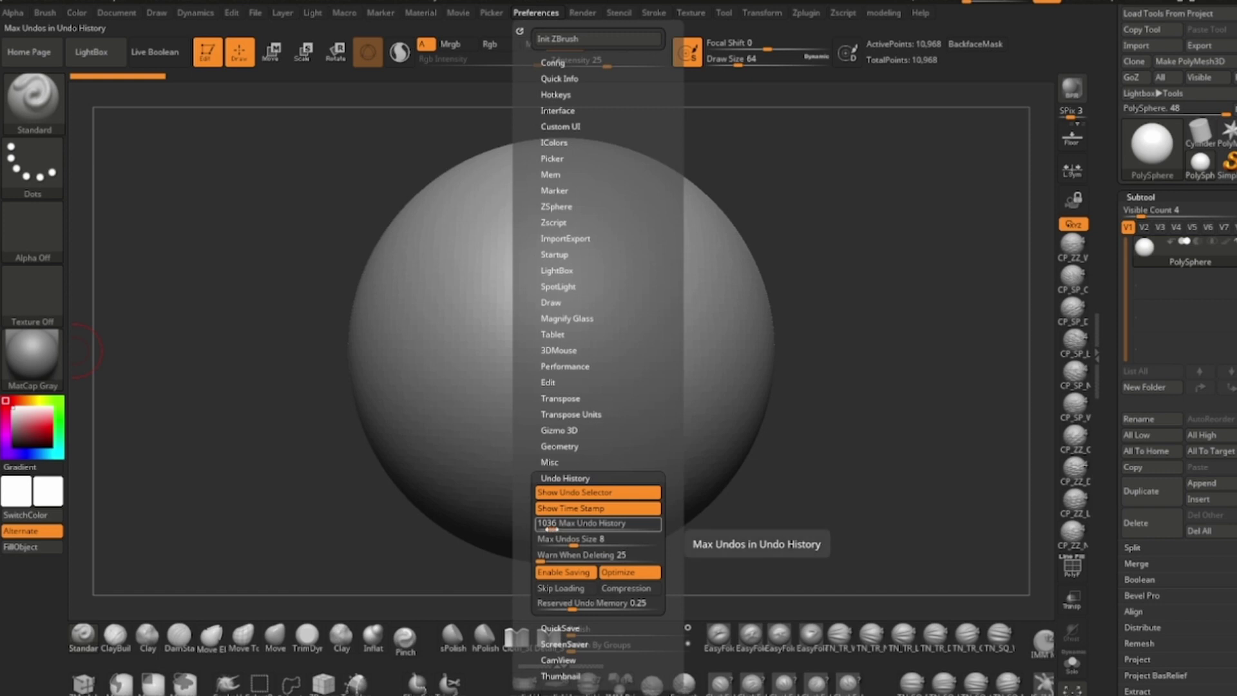
pyautogui.moveTo(571, 525); pyautogui.dragTo(553, 526)
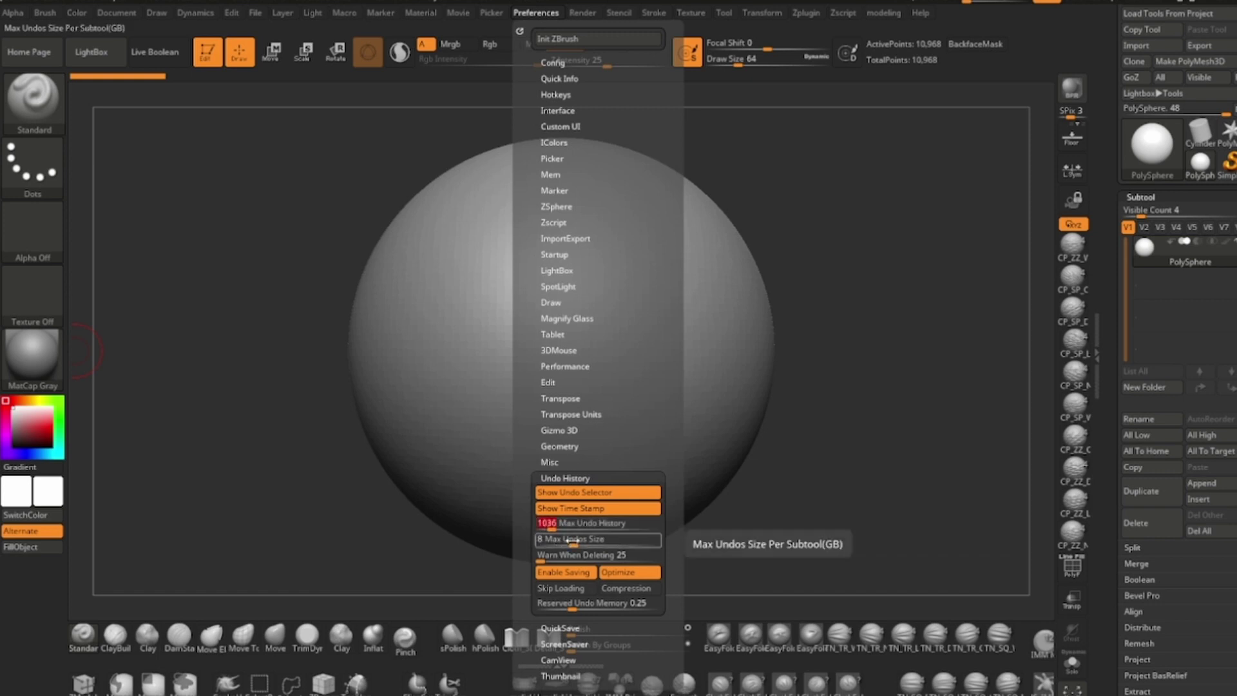
pyautogui.click(538, 14)
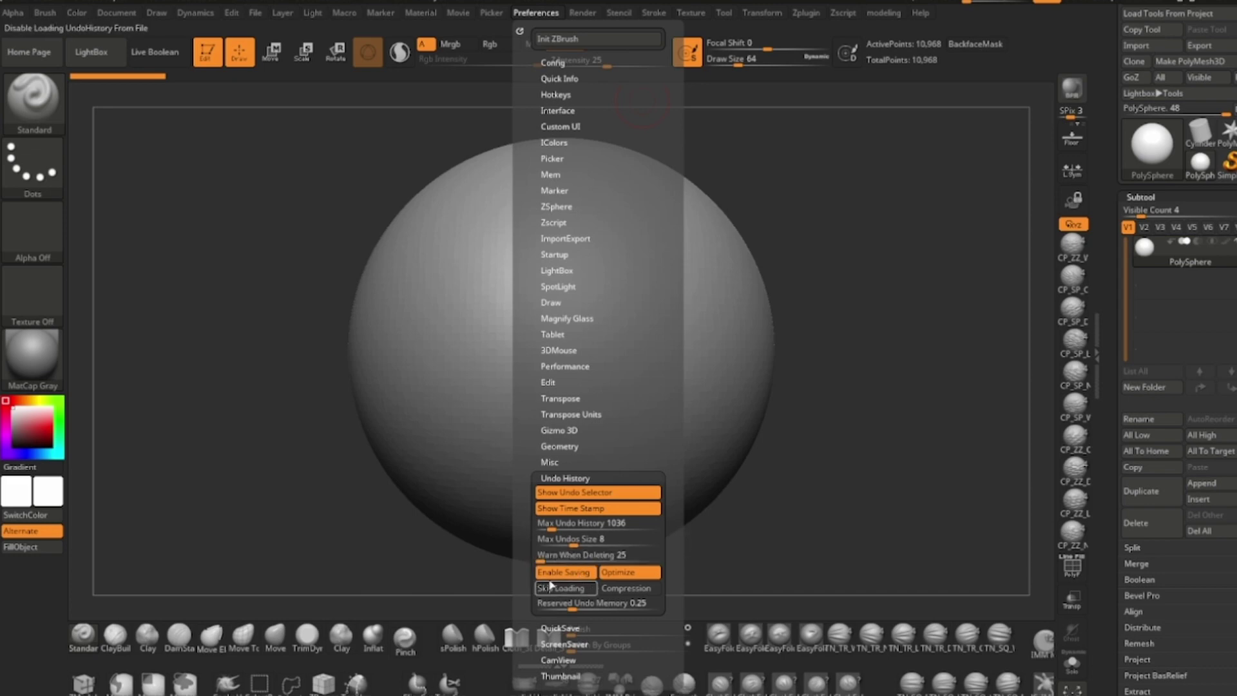
pyautogui.click(578, 555)
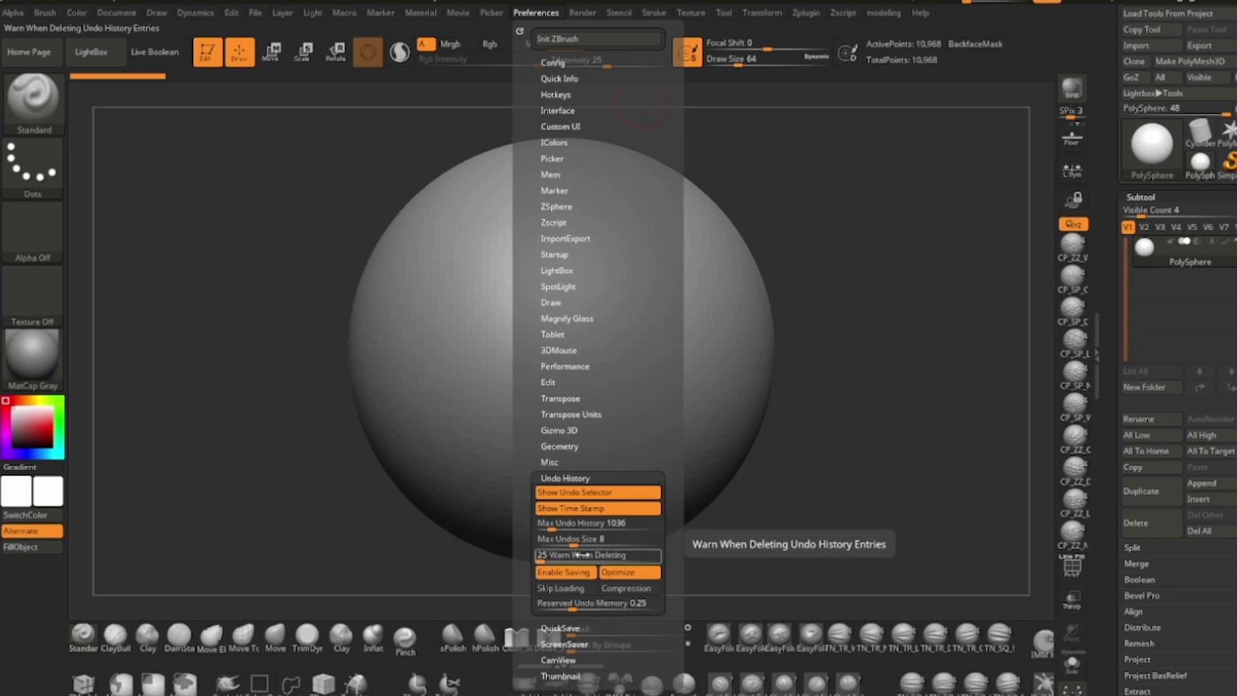
pyautogui.press('Return')
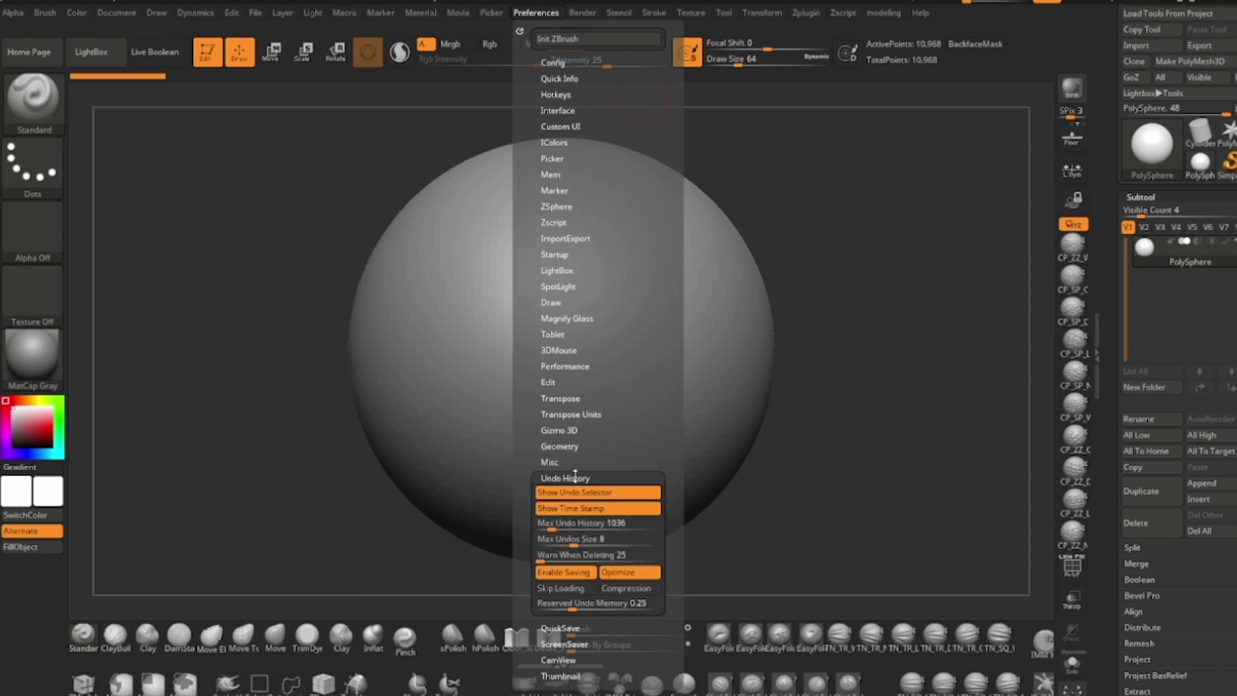
pyautogui.click(577, 479)
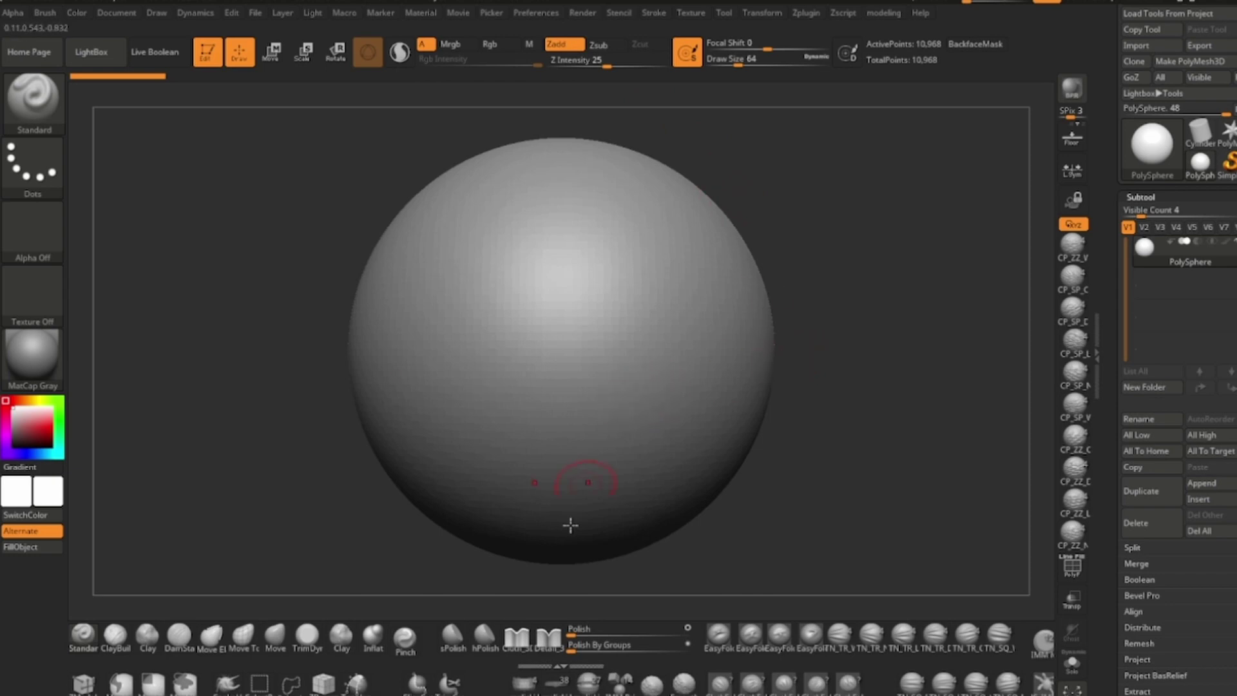
# Step: Orbit the loaded character and scrub the Undo History slider back to earlier sculpt states
pyautogui.moveTo(808, 500); pyautogui.dragTo(820, 519)
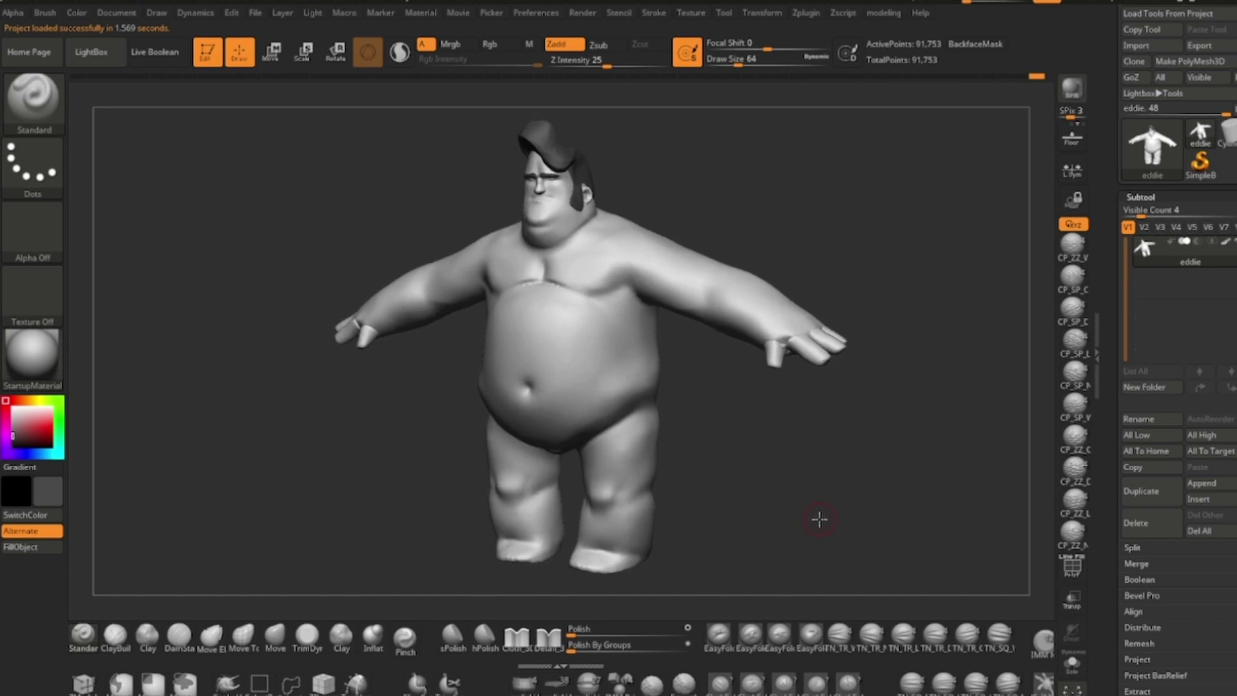
pyautogui.click(43, 374)
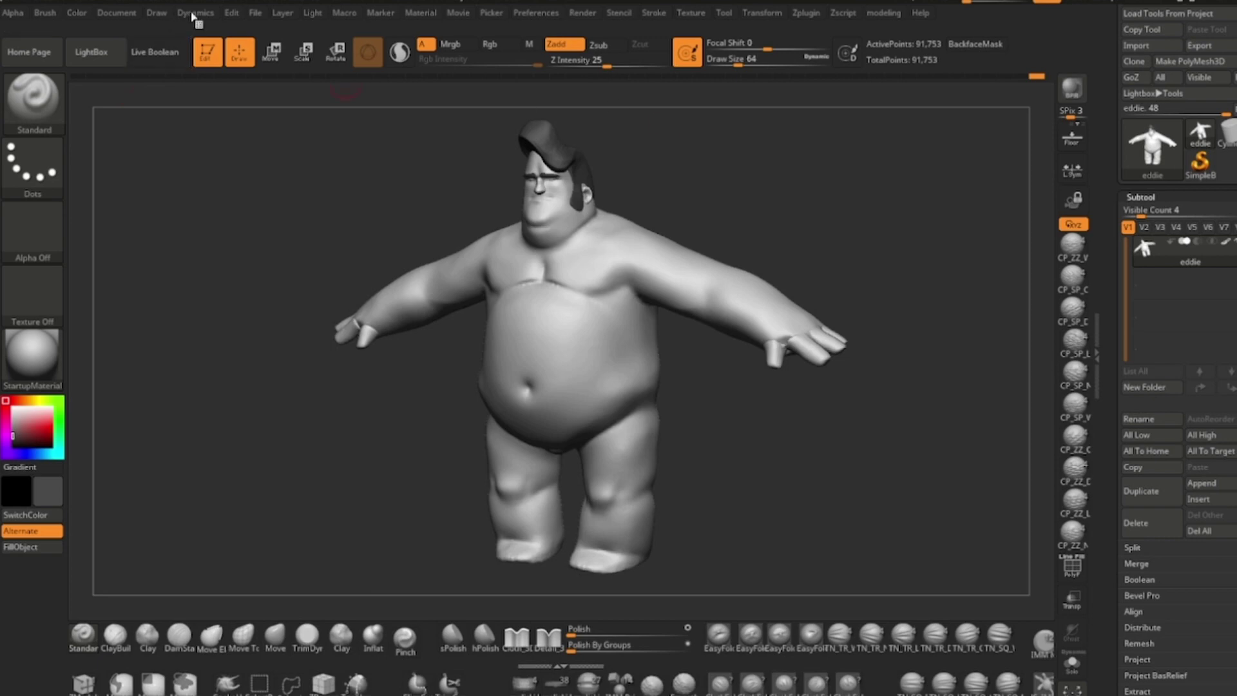
pyautogui.moveTo(752, 215); pyautogui.dragTo(569, 238)
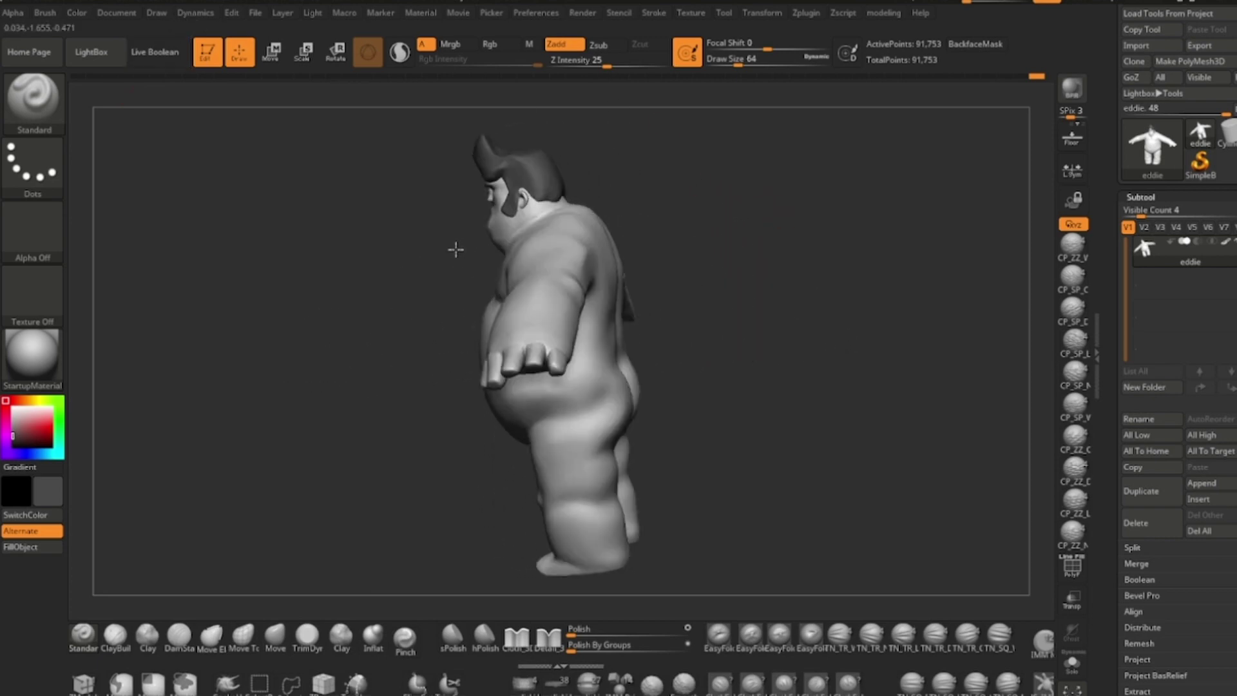
pyautogui.moveTo(571, 241); pyautogui.dragTo(249, 261)
pyautogui.moveTo(879, 200); pyautogui.dragTo(879, 212)
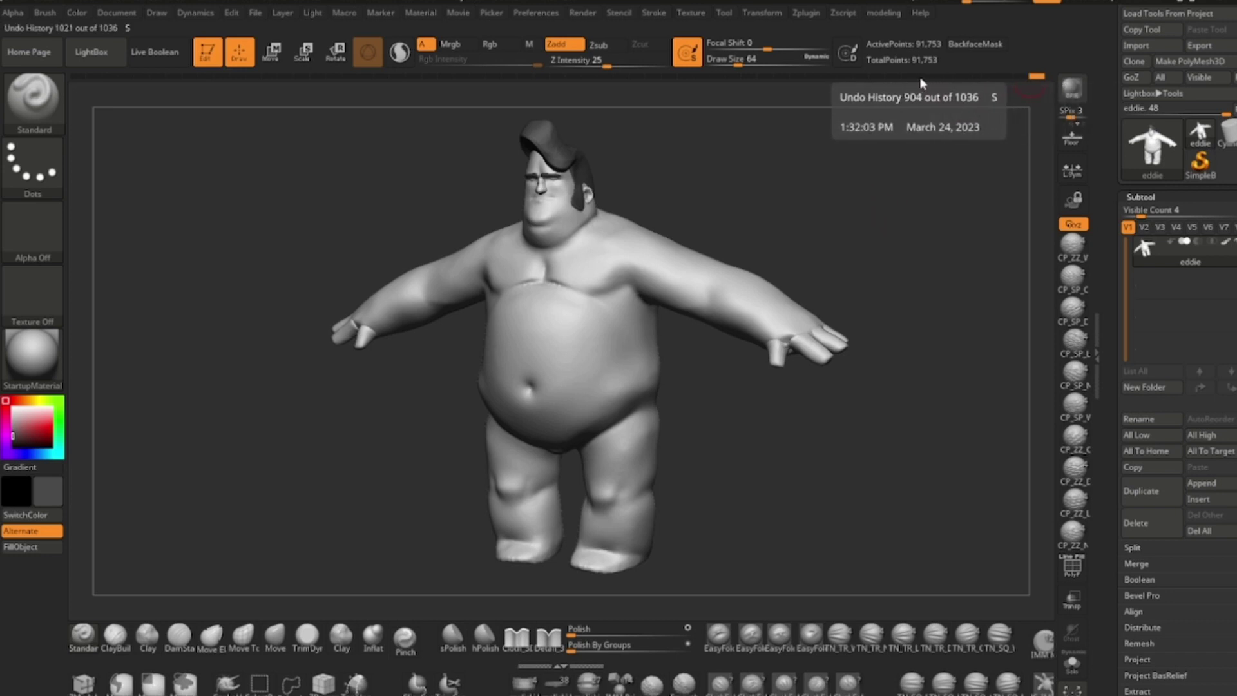
pyautogui.moveTo(1039, 78)
pyautogui.mouseDown()
pyautogui.moveTo(661, 105)
pyautogui.moveTo(575, 84)
pyautogui.moveTo(1046, 104)
pyautogui.mouseUp()
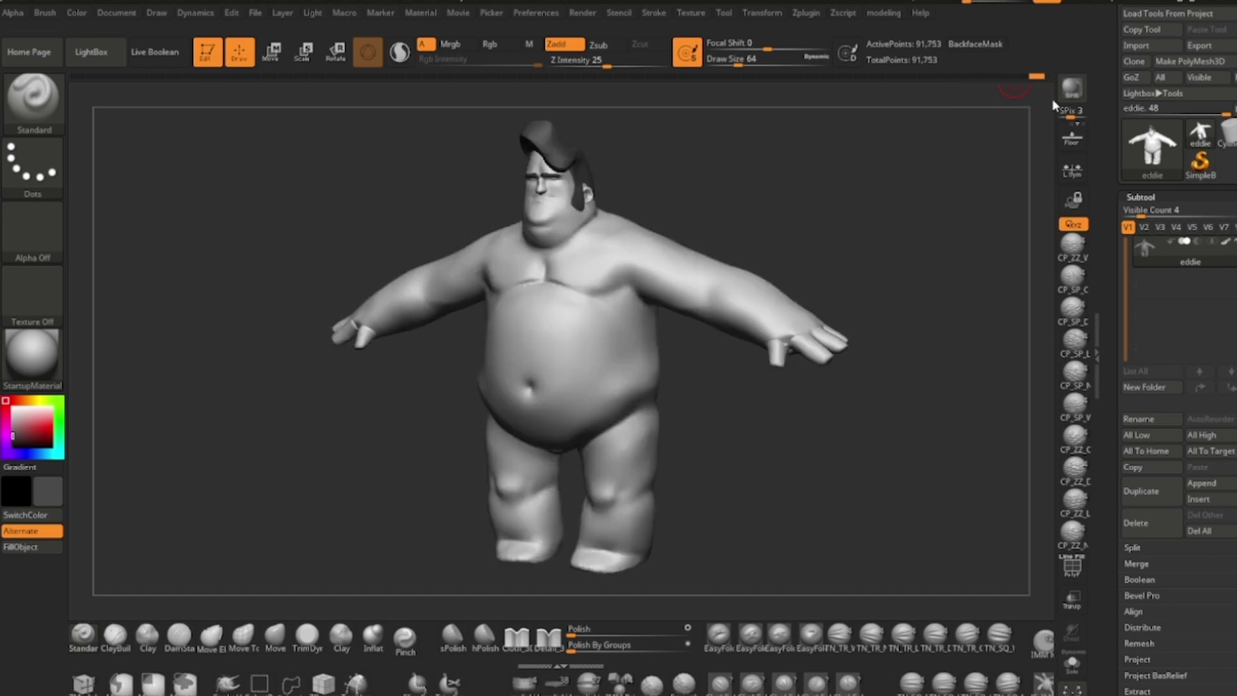
pyautogui.moveTo(958, 274); pyautogui.dragTo(960, 272)
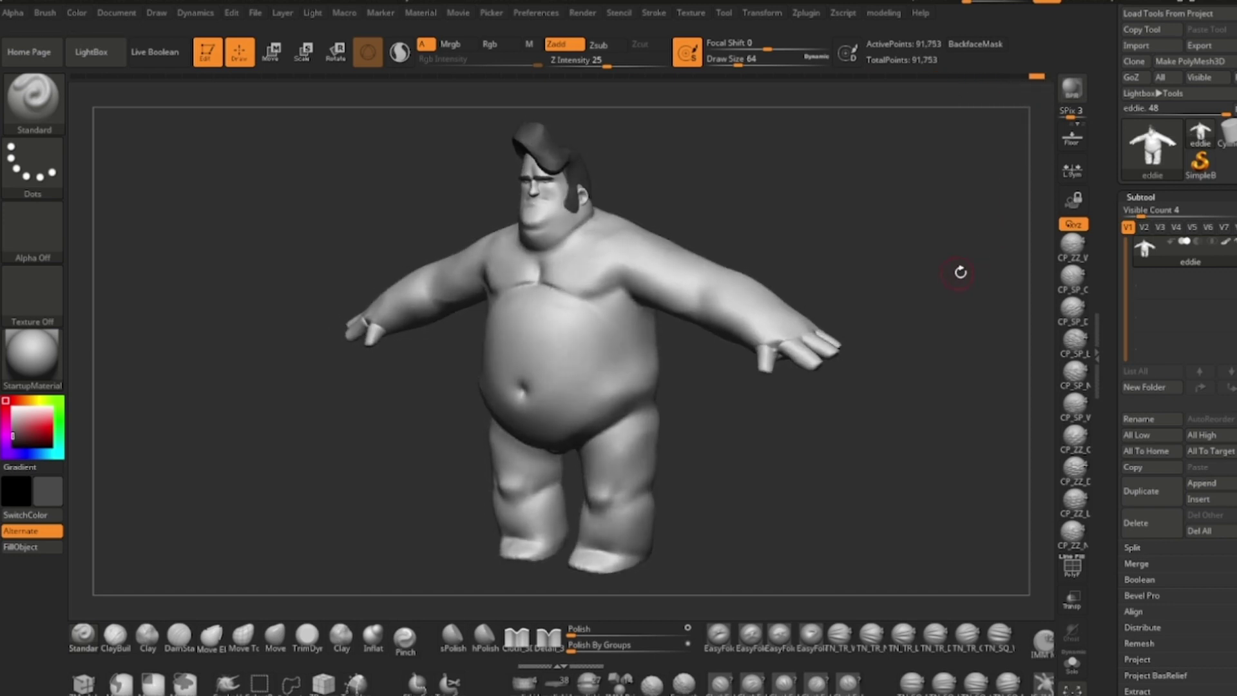
# Step: Record the forward undo history as a movie via Movie > Modifiers > F History
pyautogui.click(458, 13)
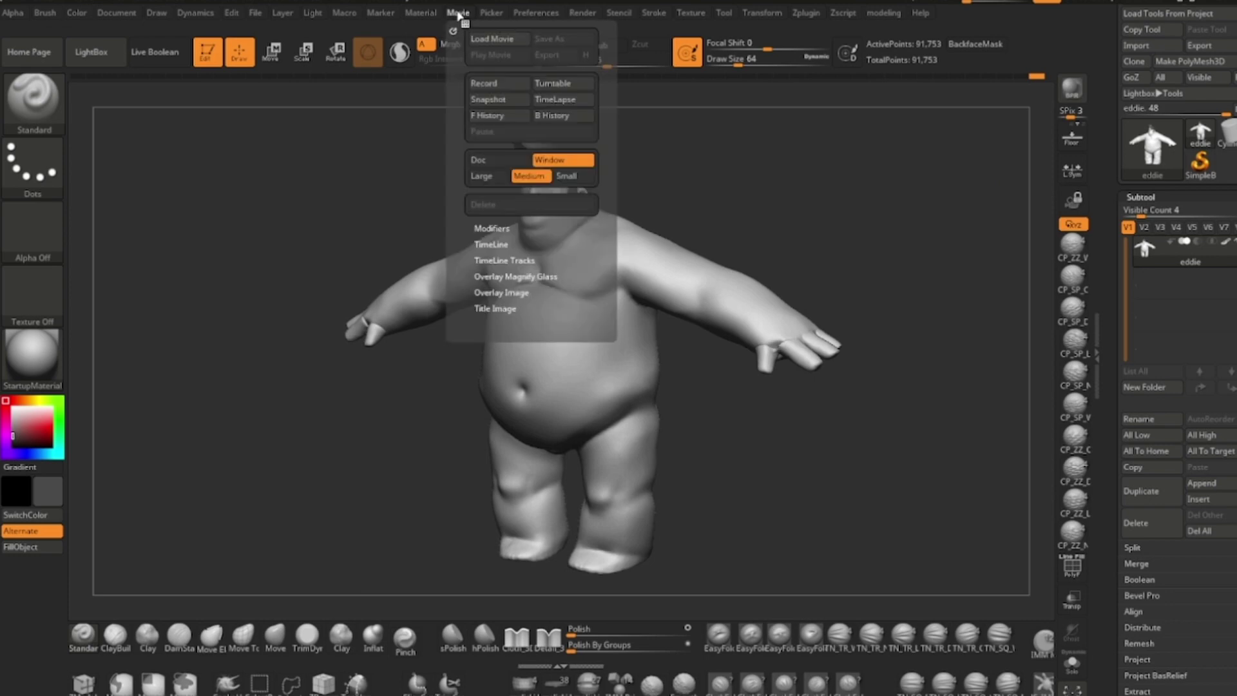
pyautogui.click(492, 228)
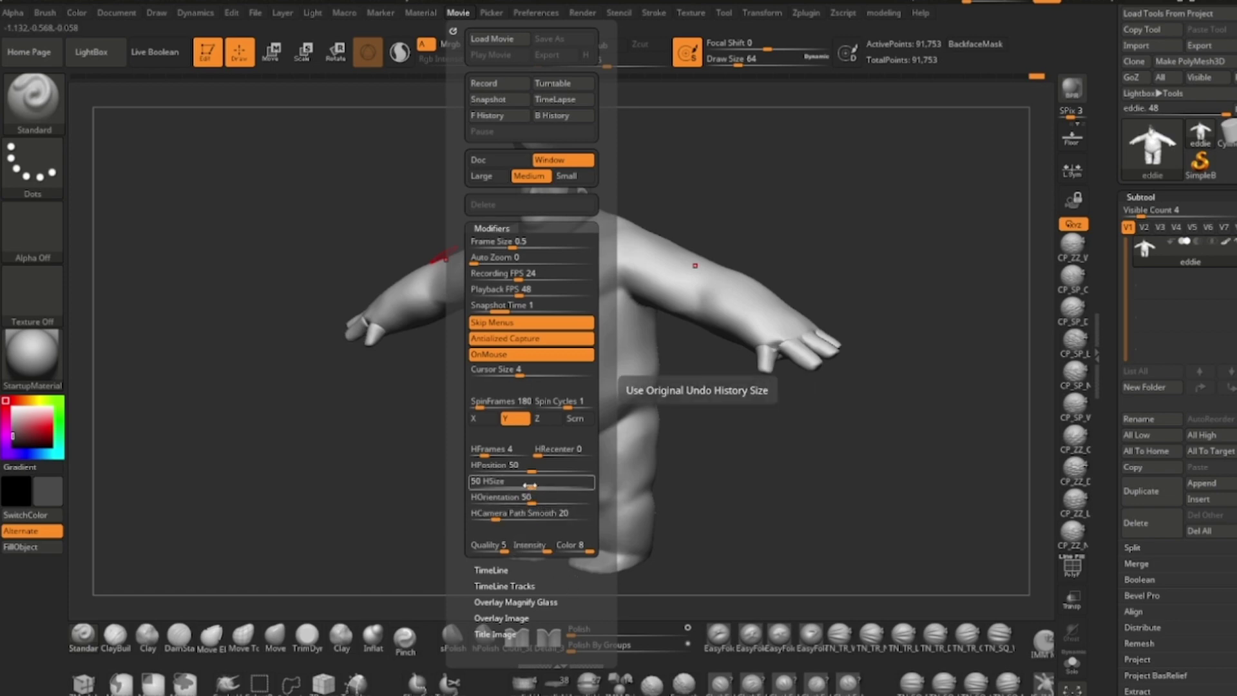
pyautogui.click(499, 116)
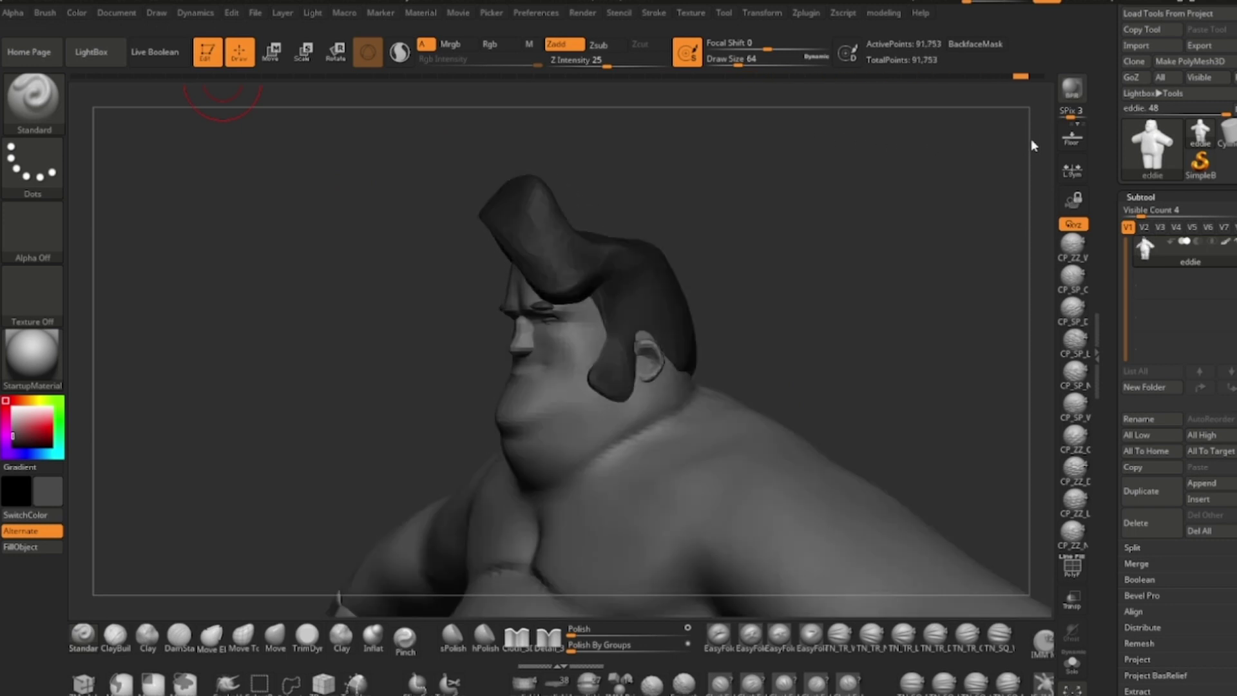
# Step: Adjust the history camera position, choose Delete movie and answer No to keep it
pyautogui.moveTo(836, 294); pyautogui.dragTo(777, 196)
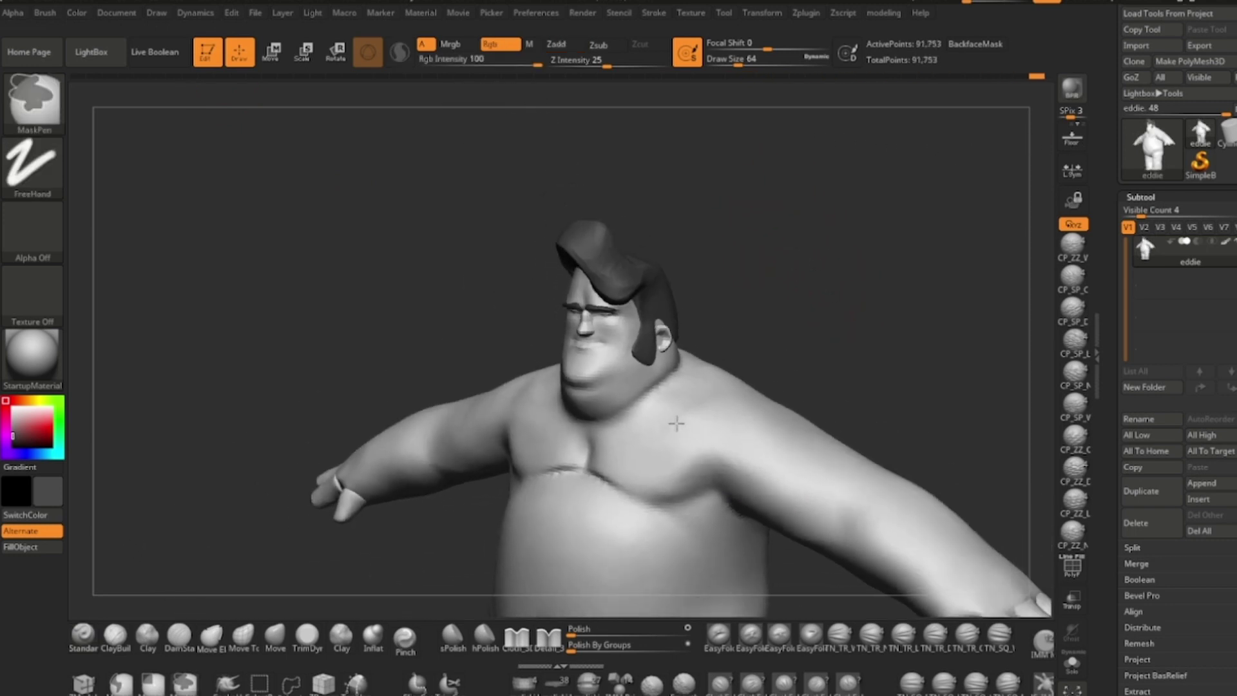
pyautogui.moveTo(923, 542)
pyautogui.keyDown('alt'); pyautogui.mouseDown()
pyautogui.moveTo(954, 407)
pyautogui.moveTo(879, 455)
pyautogui.moveTo(860, 538)
pyautogui.mouseUp(); pyautogui.keyUp('alt')
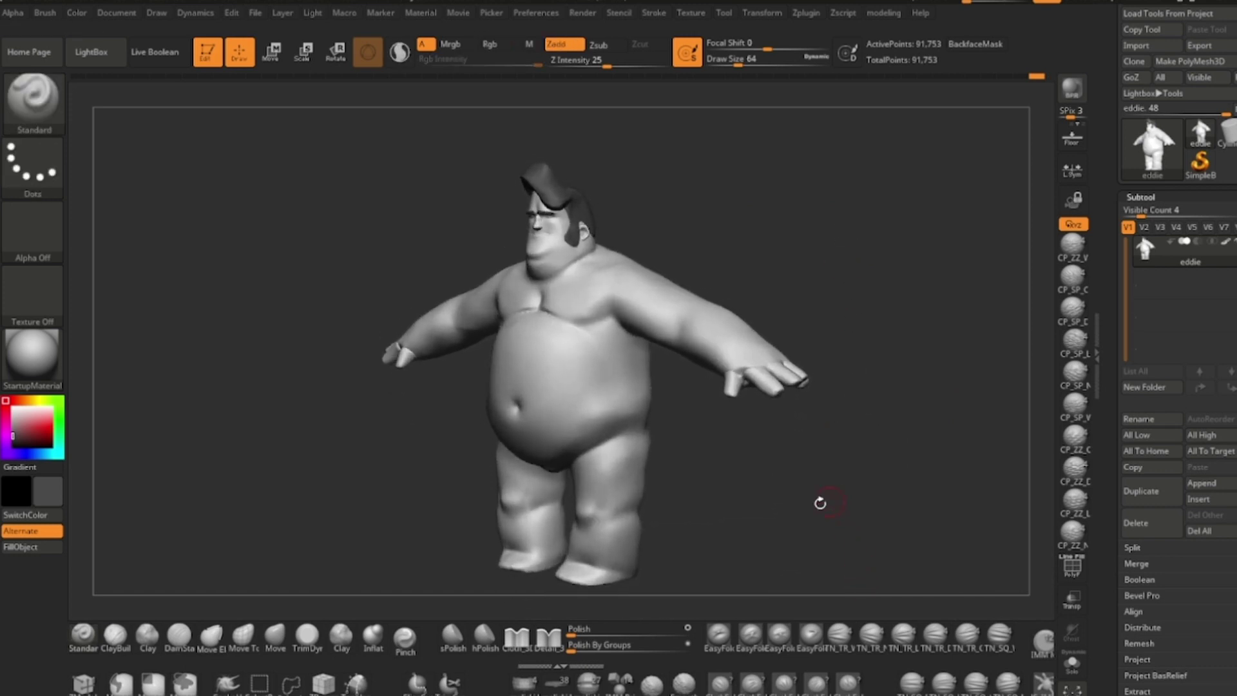
pyautogui.click(459, 12)
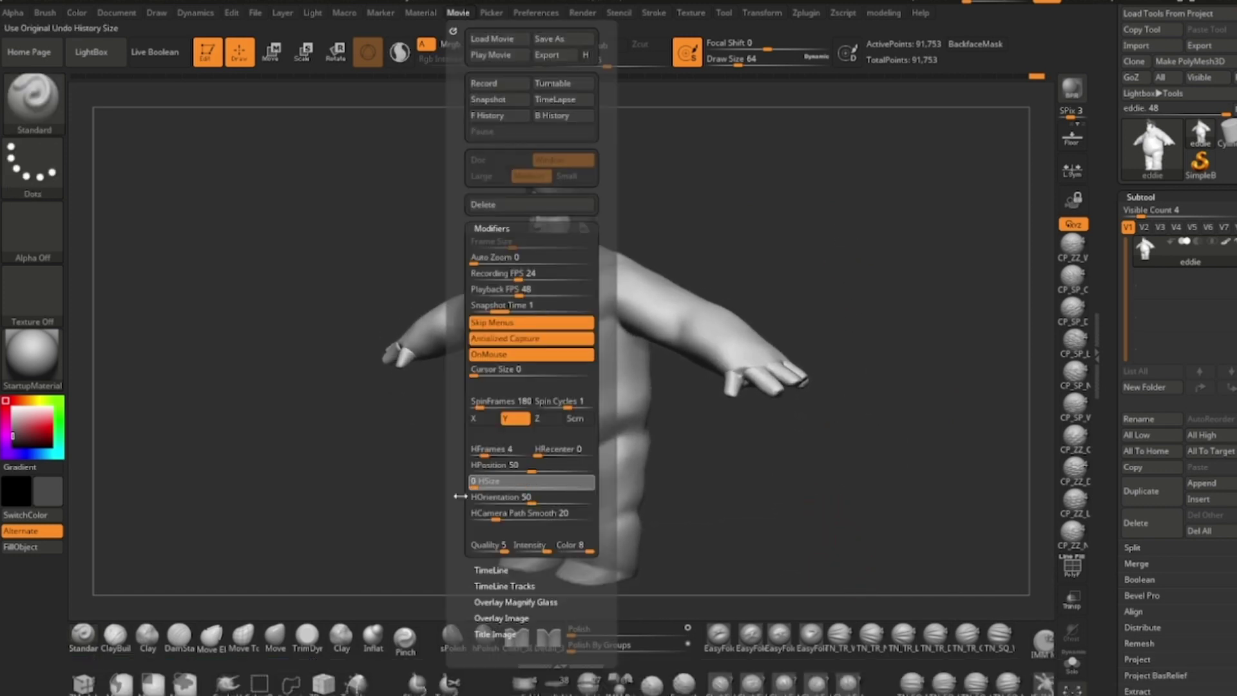
pyautogui.moveTo(531, 465); pyautogui.dragTo(528, 470)
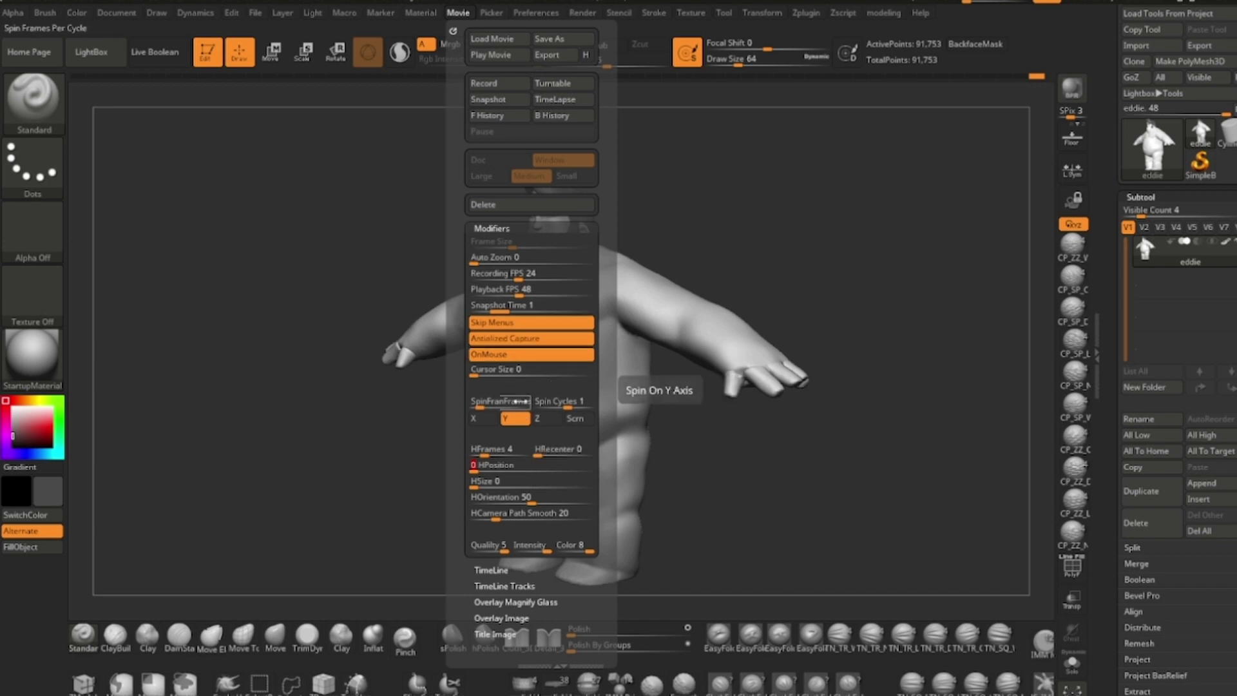
pyautogui.click(496, 208)
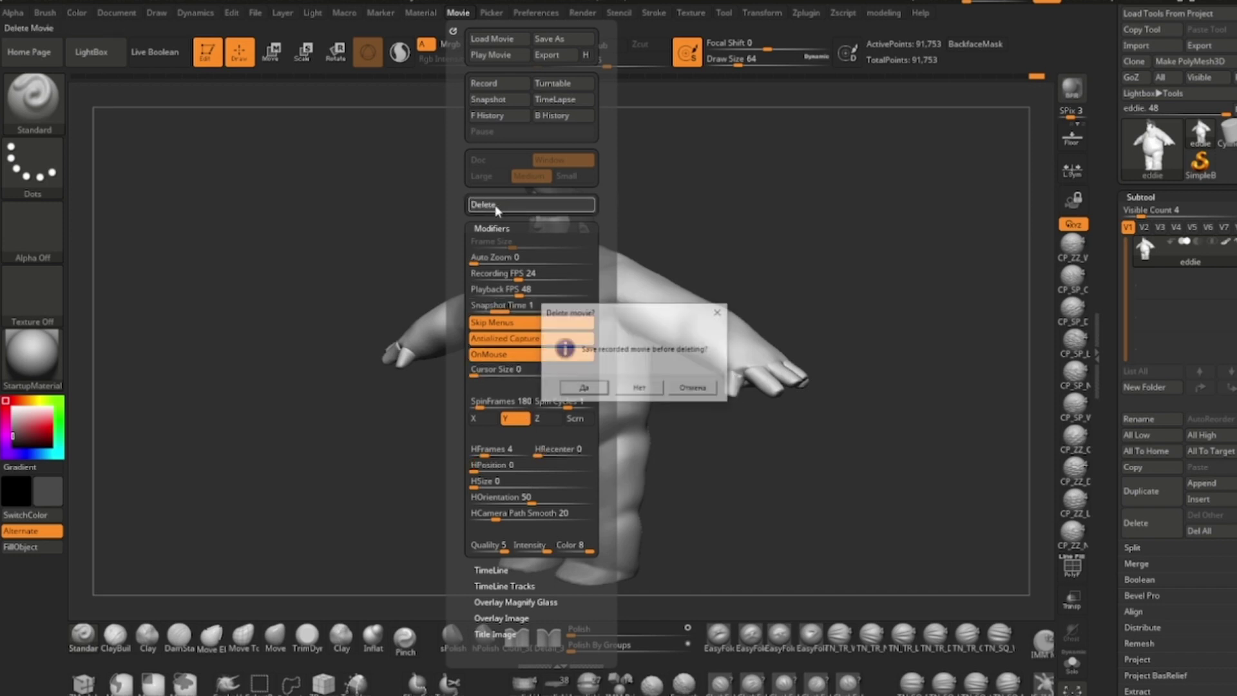
pyautogui.click(643, 388)
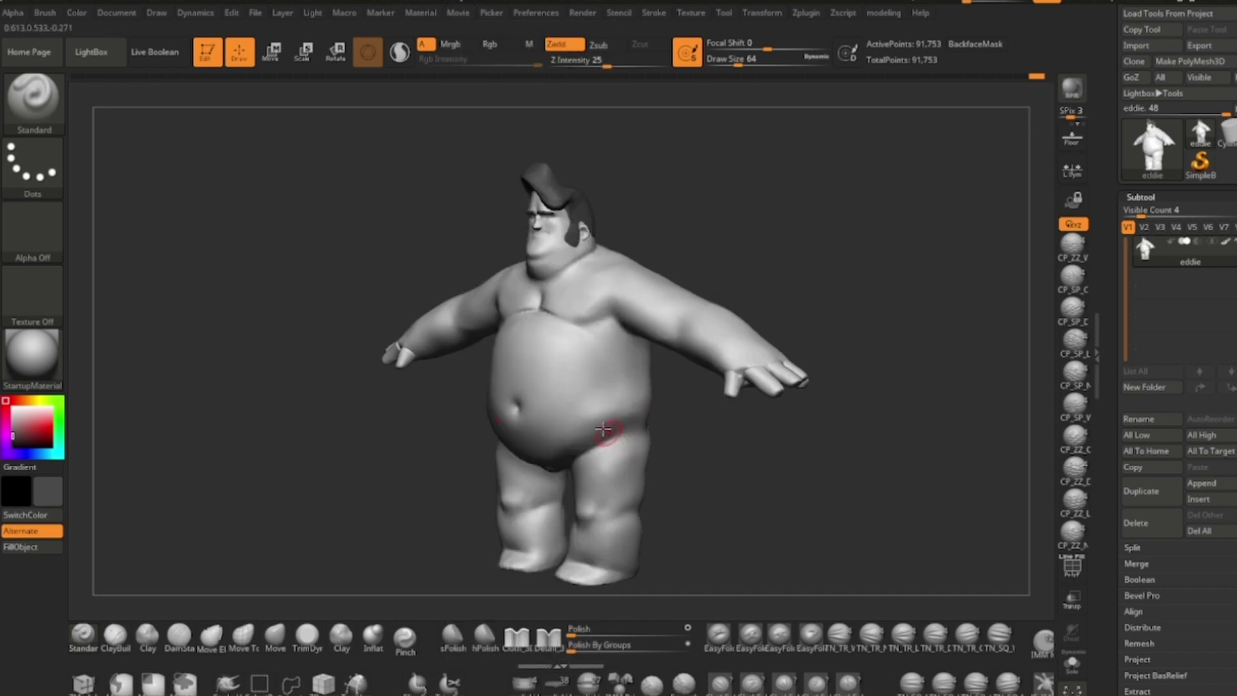
# Step: Set Title Image fade-in/fade-out times to 0 and Overlay Image opacity to 0
pyautogui.click(460, 13)
pyautogui.scroll(-1, 611, 456)
pyautogui.scroll(-2, 611, 456)
pyautogui.scroll(-2, 611, 457)
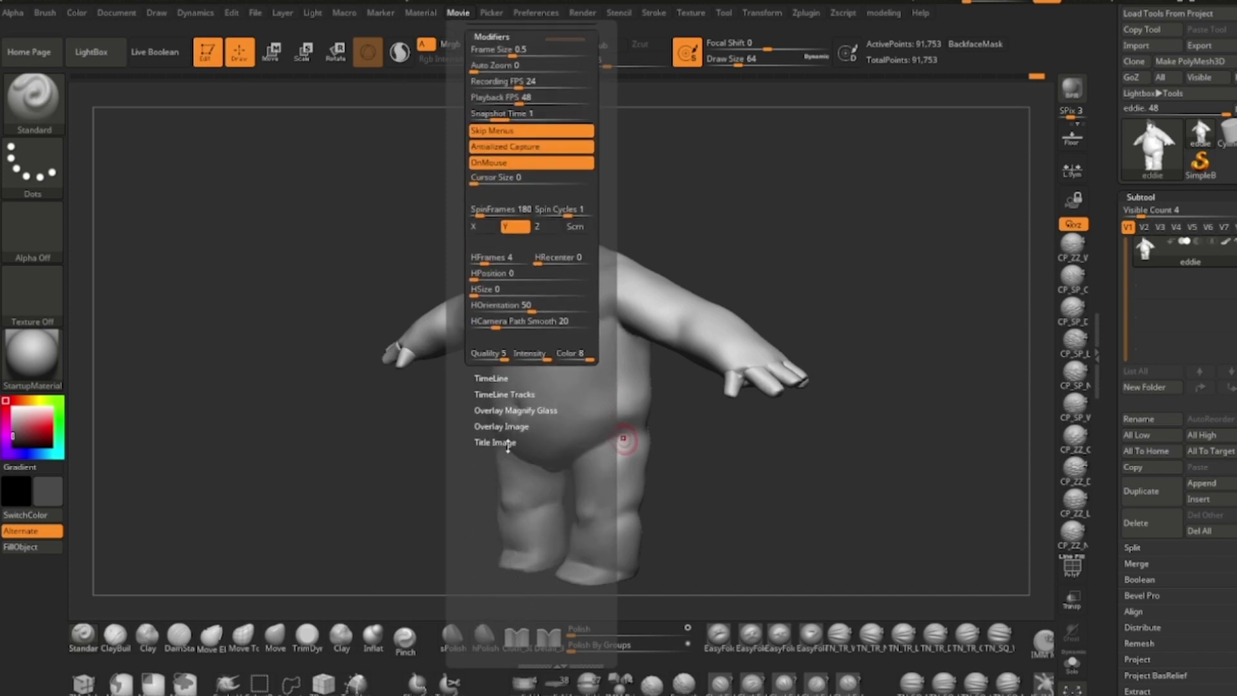
pyautogui.click(457, 14)
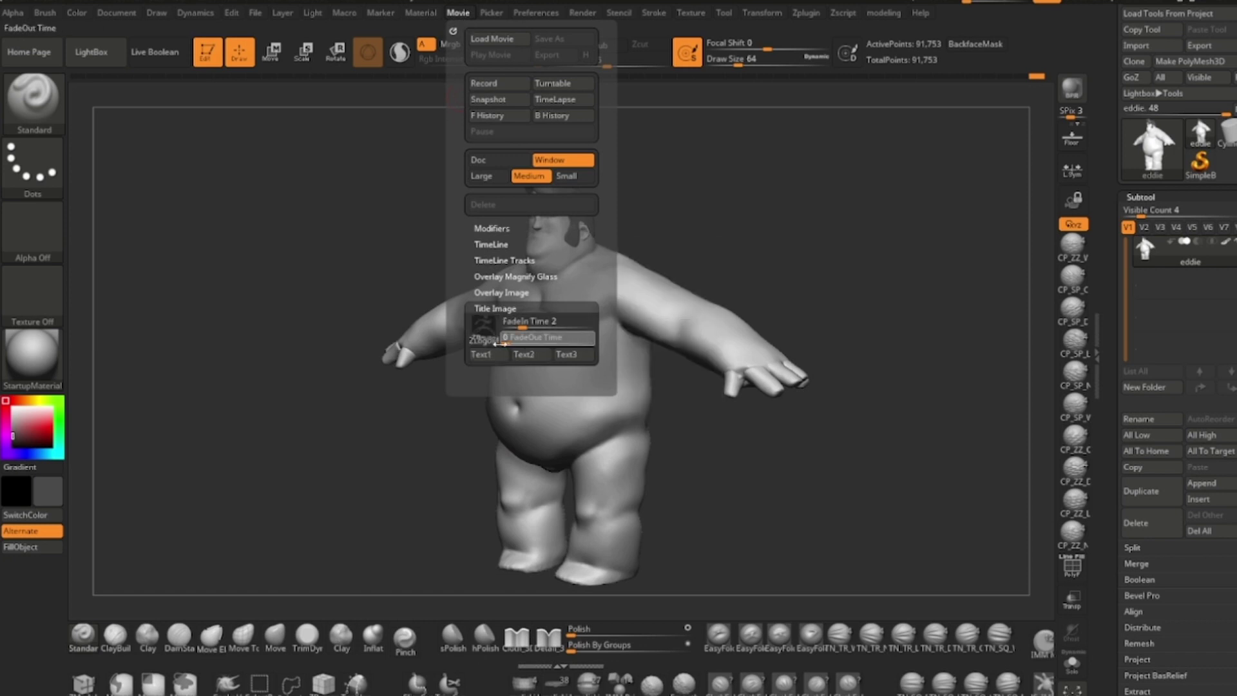
pyautogui.moveTo(523, 322)
pyautogui.mouseDown()
pyautogui.moveTo(498, 321)
pyautogui.moveTo(507, 340)
pyautogui.mouseUp()
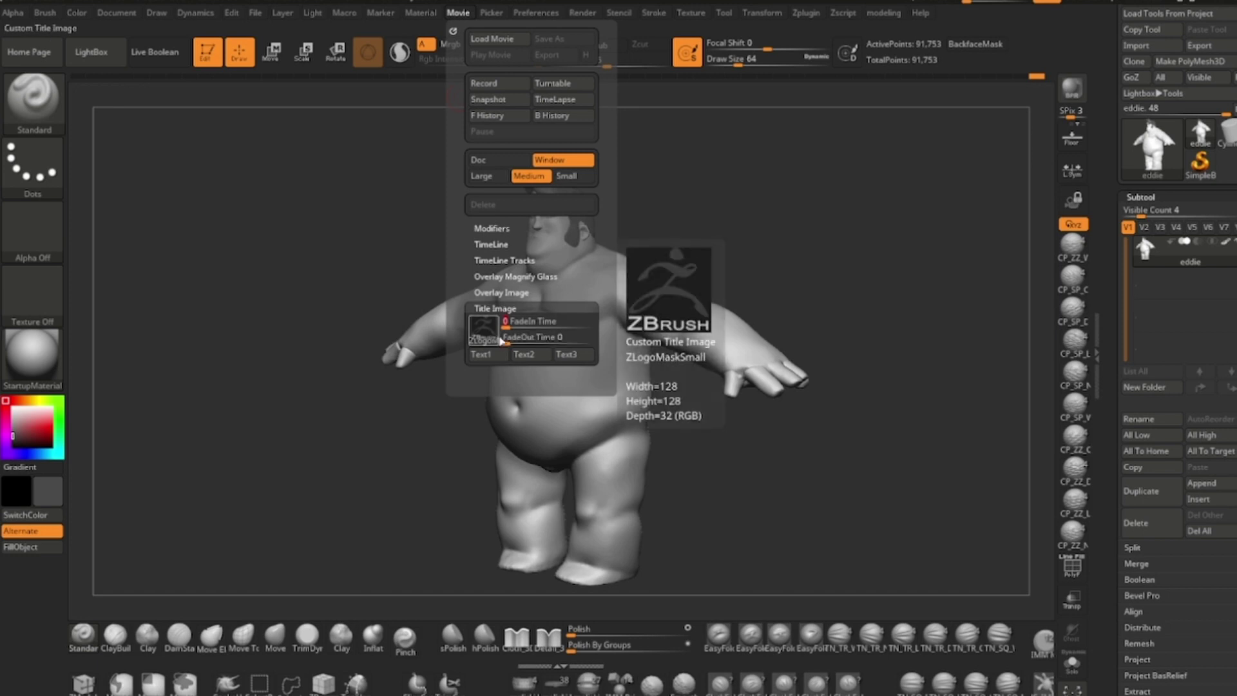
pyautogui.click(502, 293)
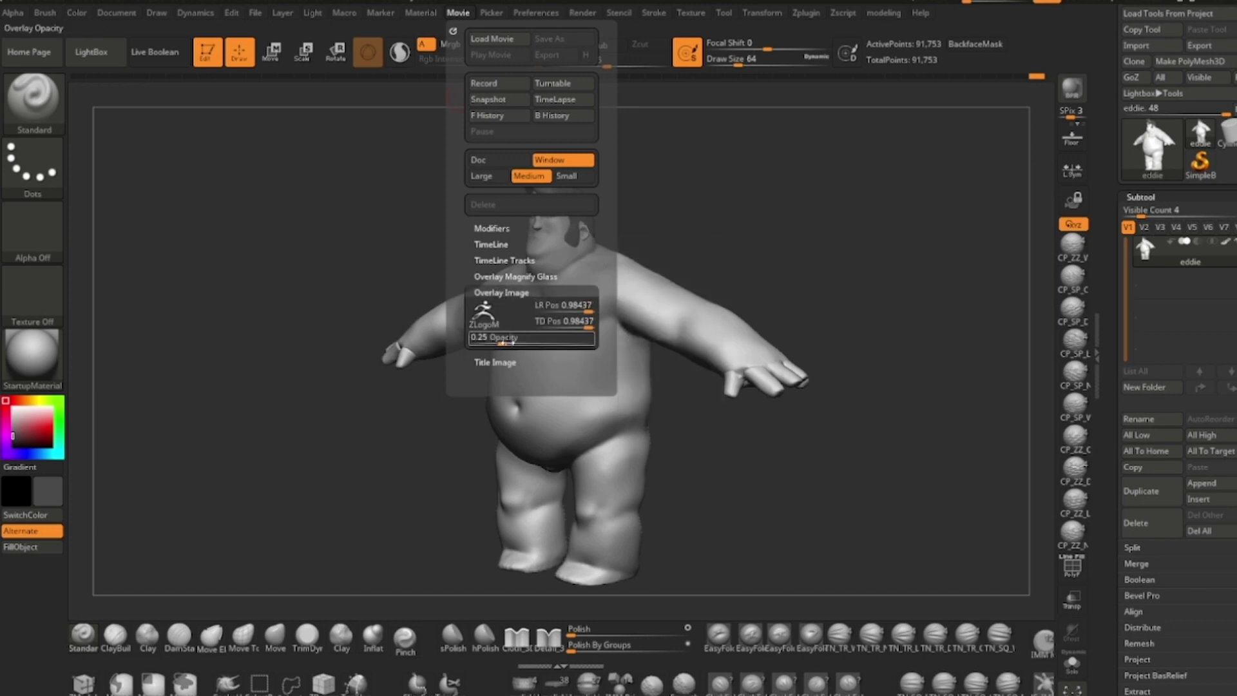
pyautogui.moveTo(510, 342); pyautogui.dragTo(468, 343)
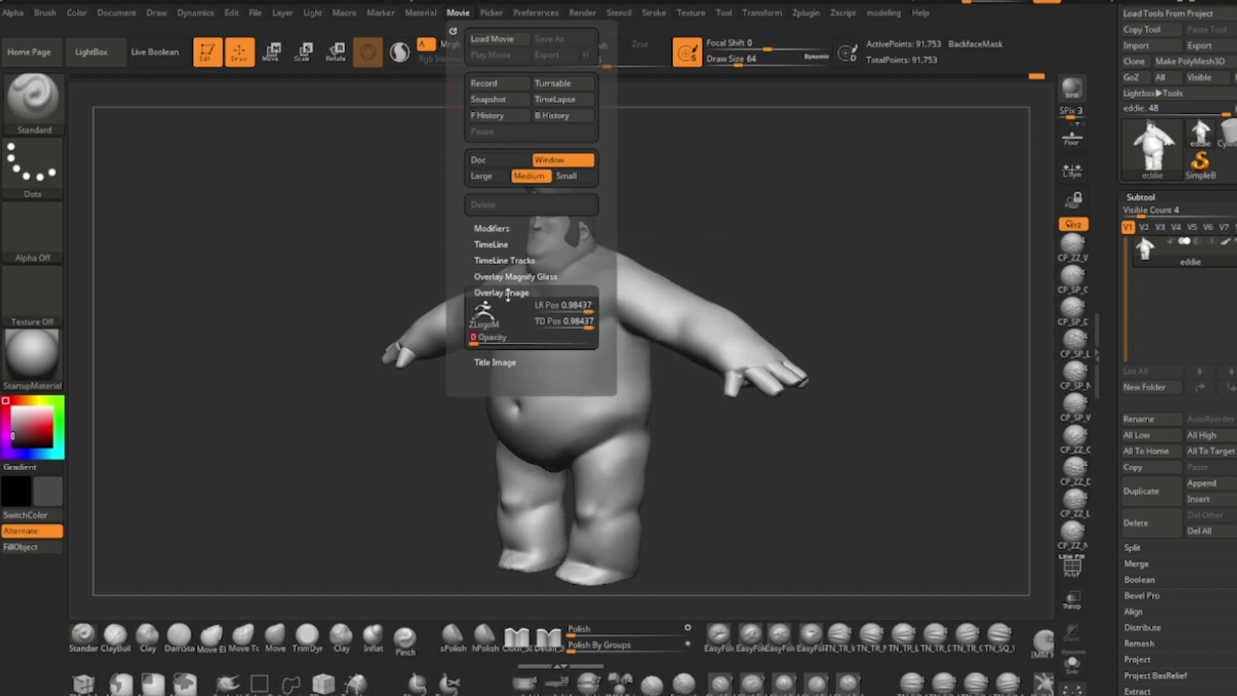
pyautogui.click(513, 294)
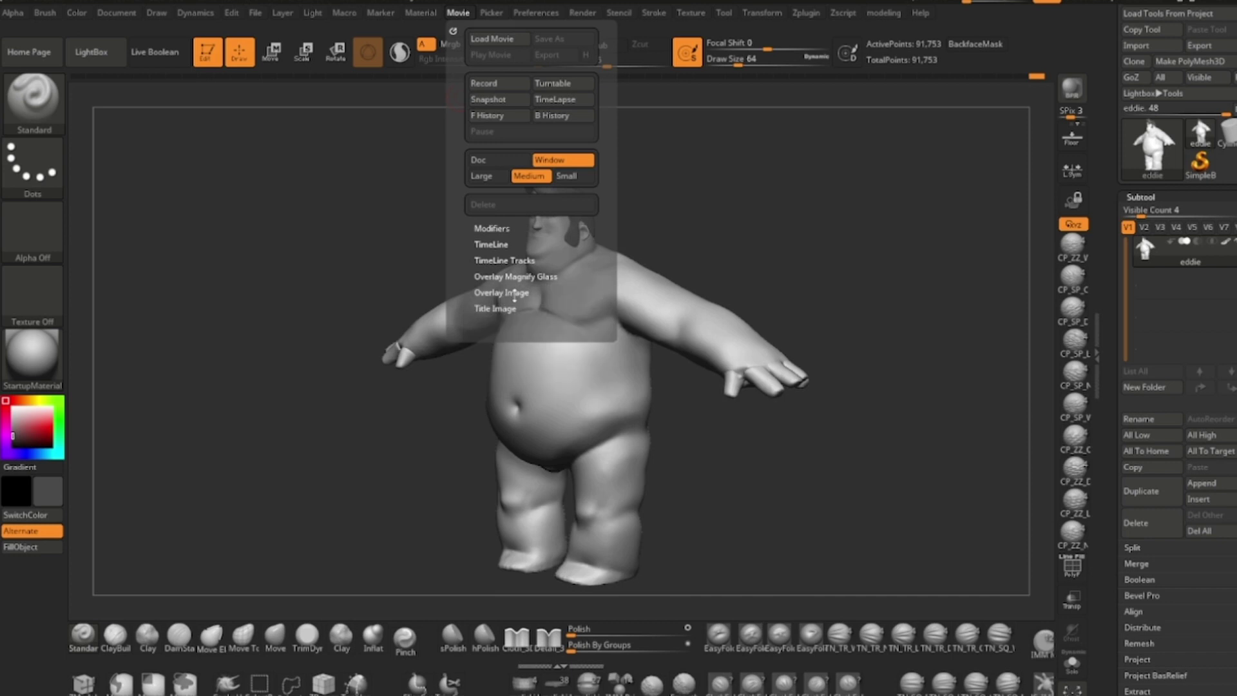
# Step: Start another forward-history recording with F History under Modifiers
pyautogui.click(492, 228)
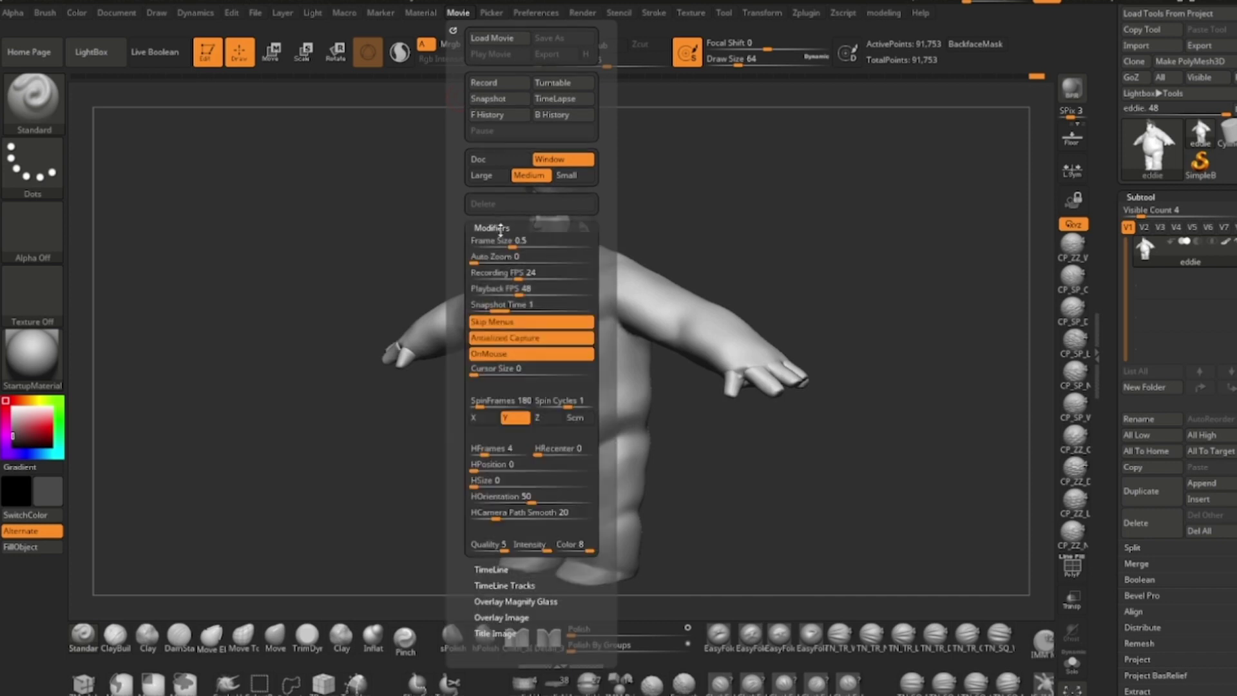
pyautogui.click(504, 117)
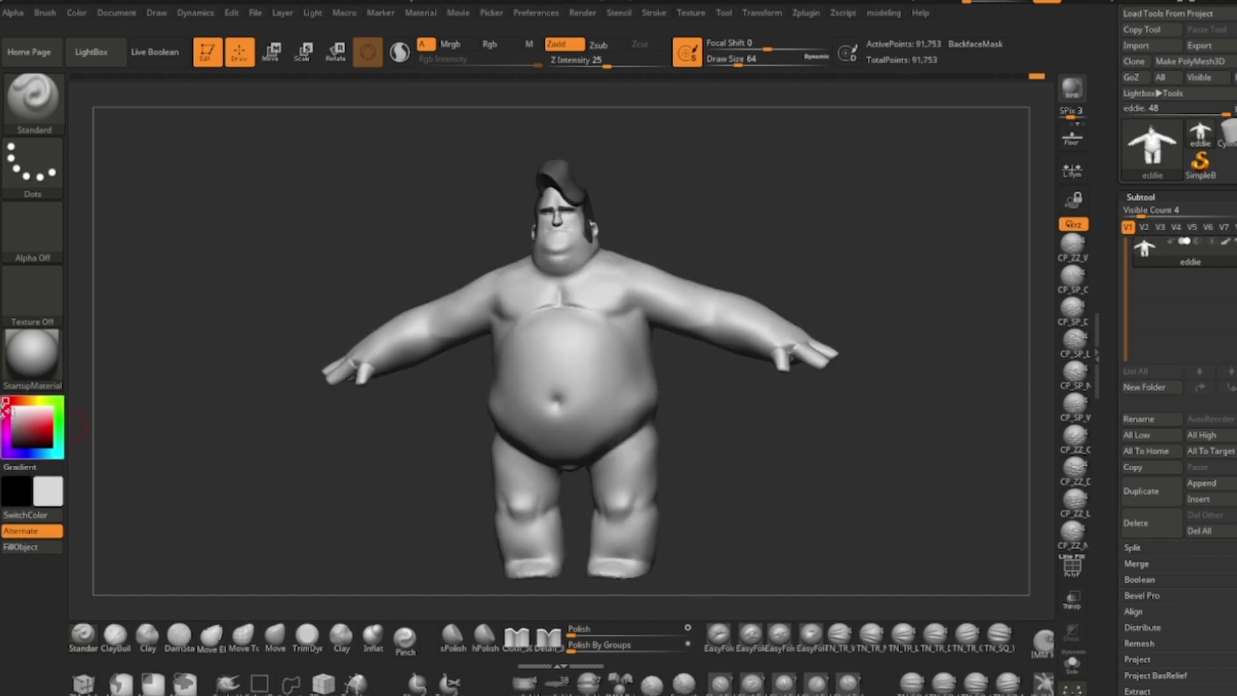
# Step: Delete the second recorded movie, confirming the prompt, and return to the Movie options
pyautogui.moveTo(823, 471)
pyautogui.mouseDown()
pyautogui.moveTo(847, 500)
pyautogui.moveTo(840, 525)
pyautogui.moveTo(802, 518)
pyautogui.mouseUp()
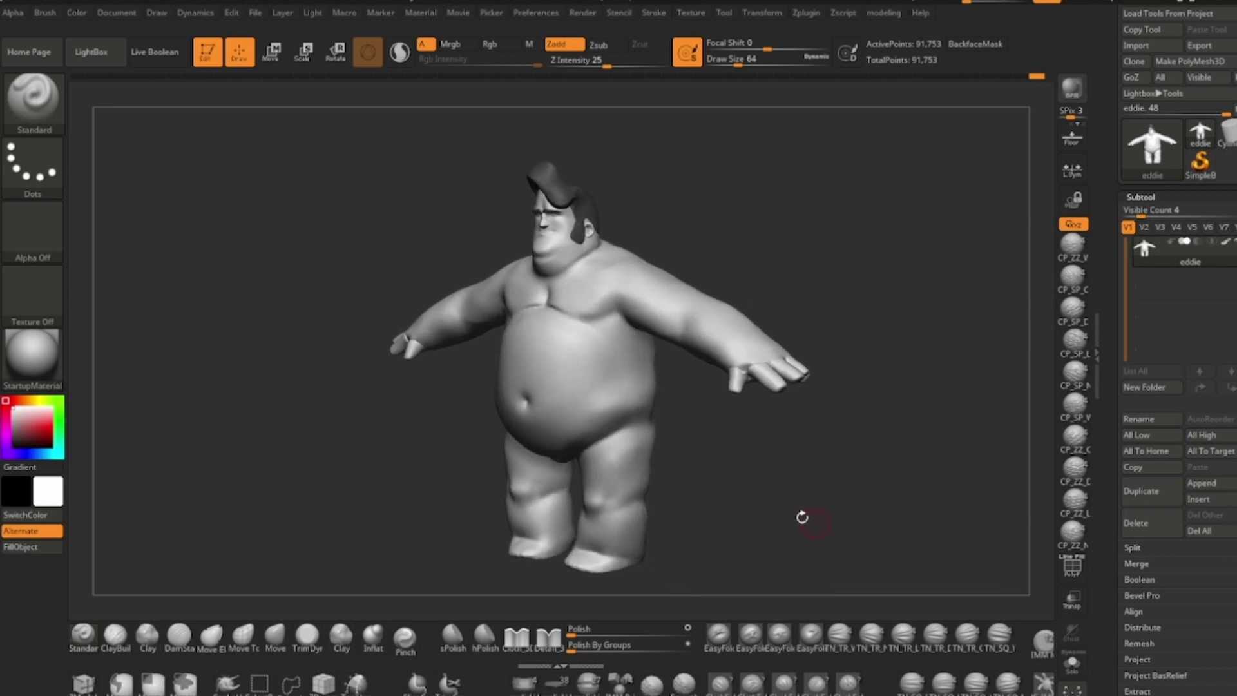
pyautogui.click(462, 13)
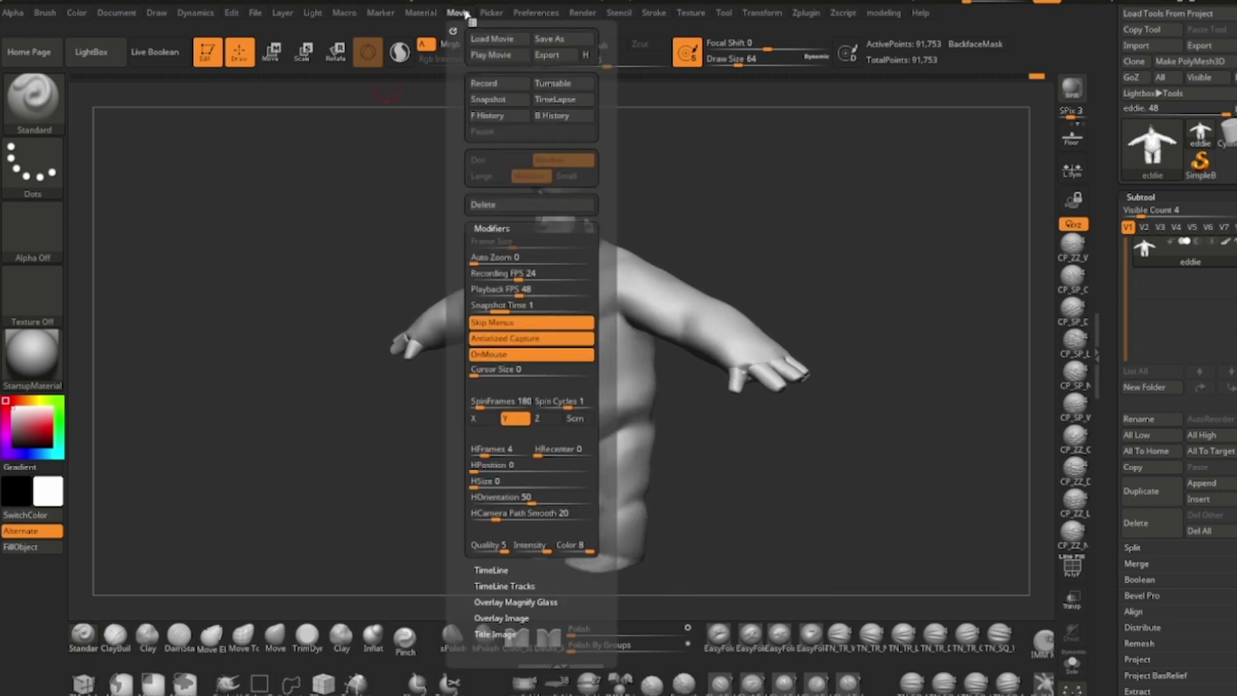
pyautogui.click(504, 204)
pyautogui.click(647, 389)
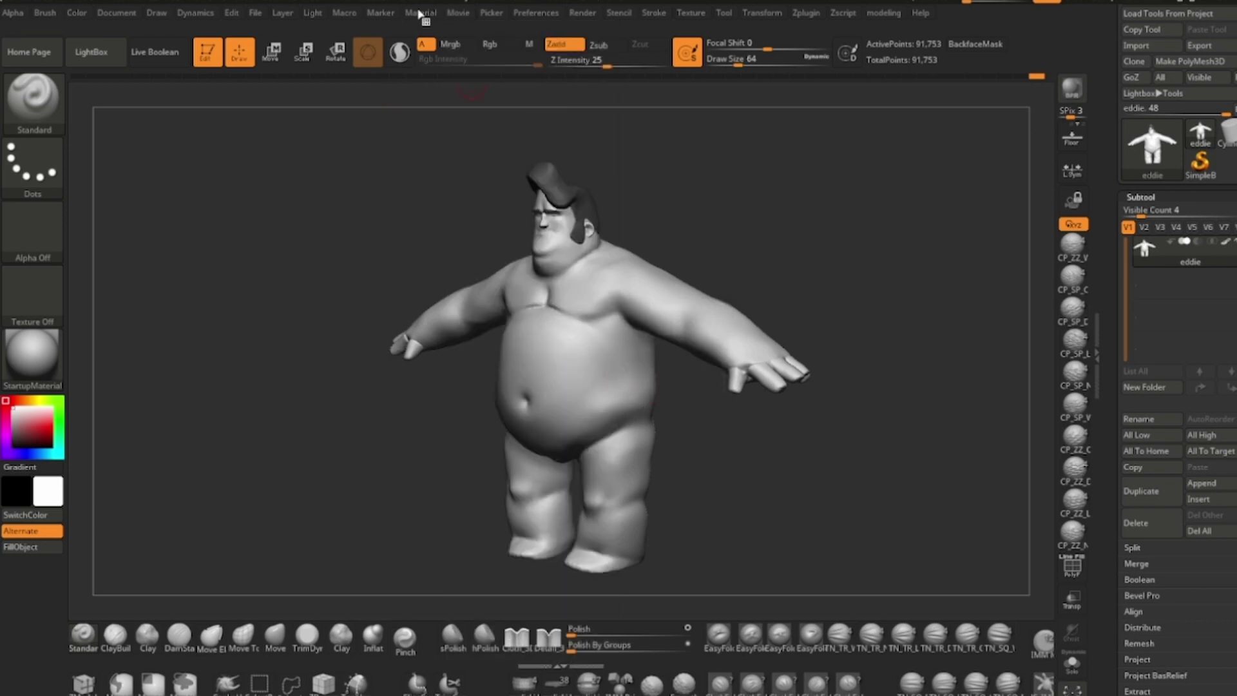
pyautogui.click(463, 13)
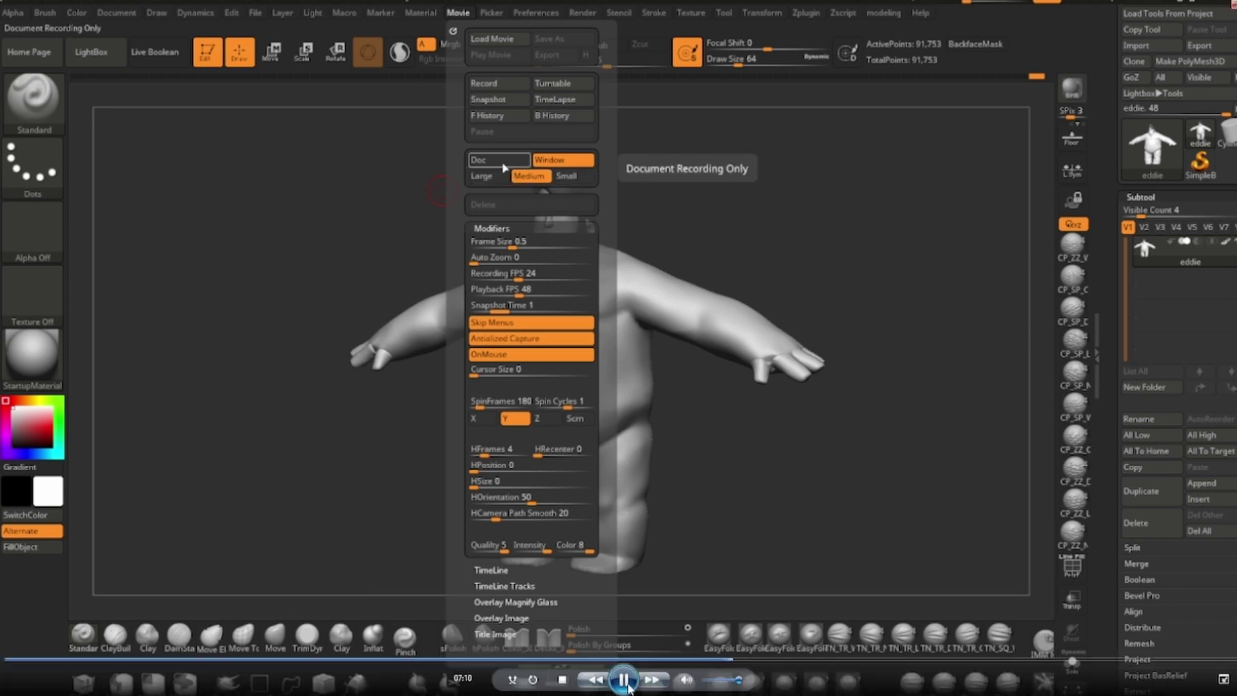
# Step: Set movie capture to Doc at Large size and record the forward history again
pyautogui.click(921, 352)
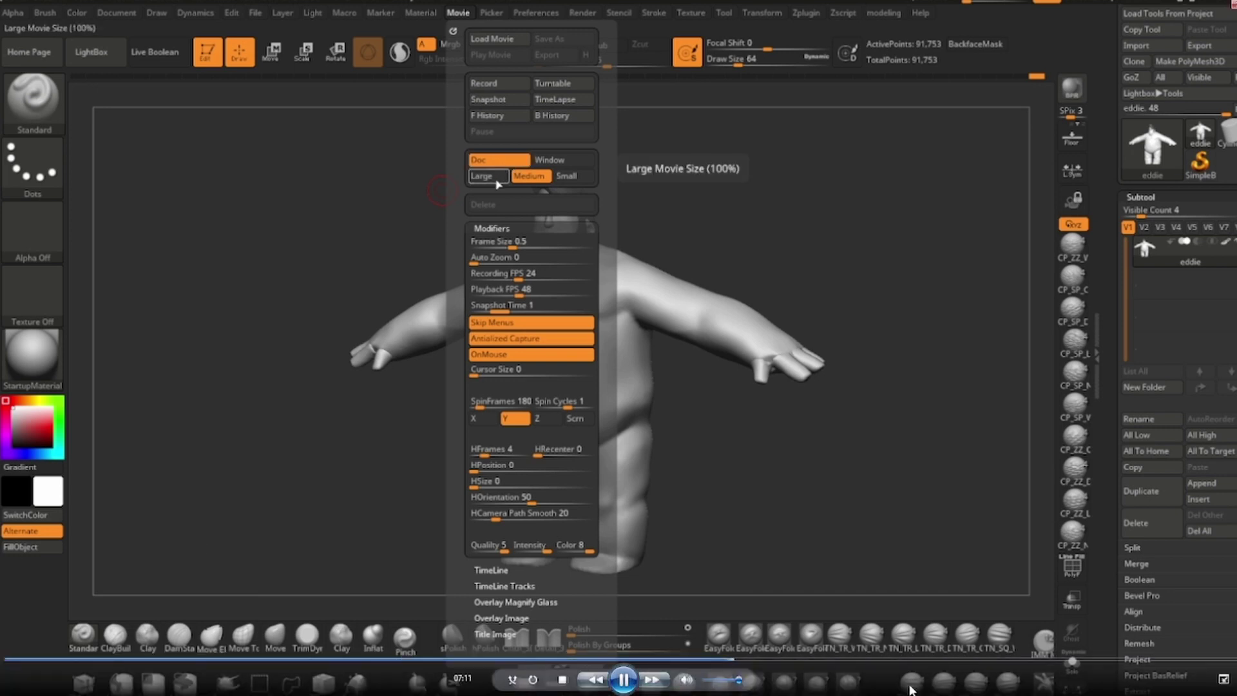
pyautogui.click(499, 177)
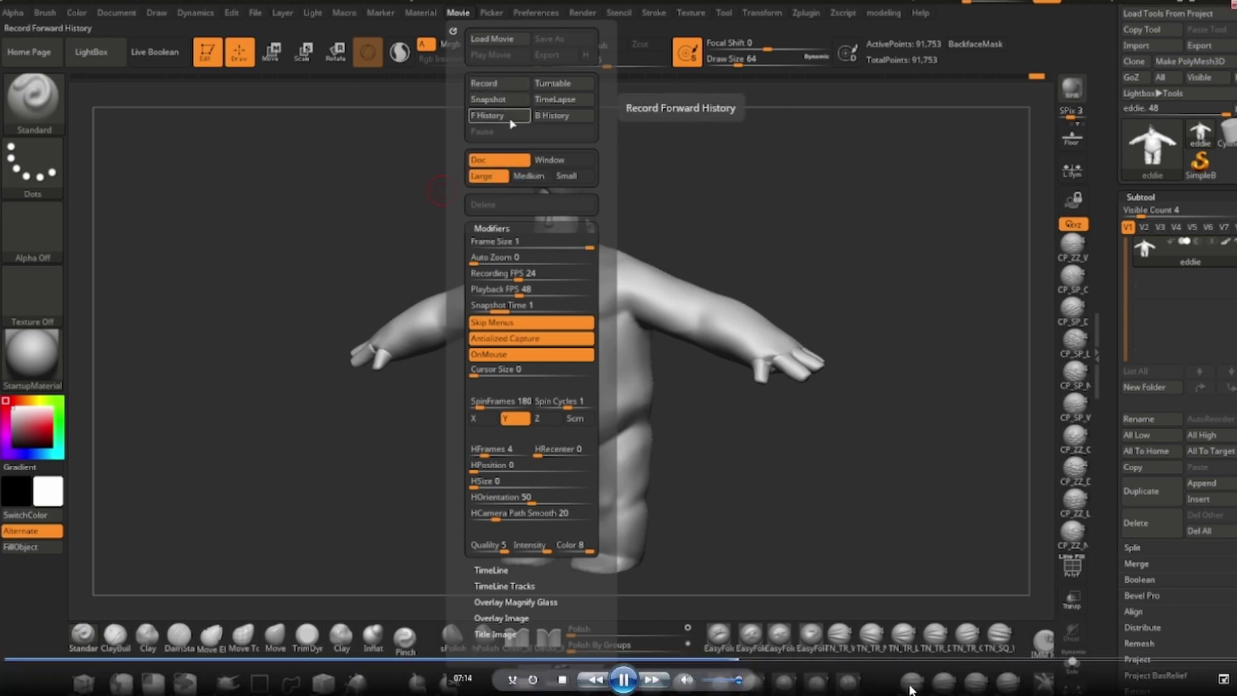
pyautogui.click(510, 118)
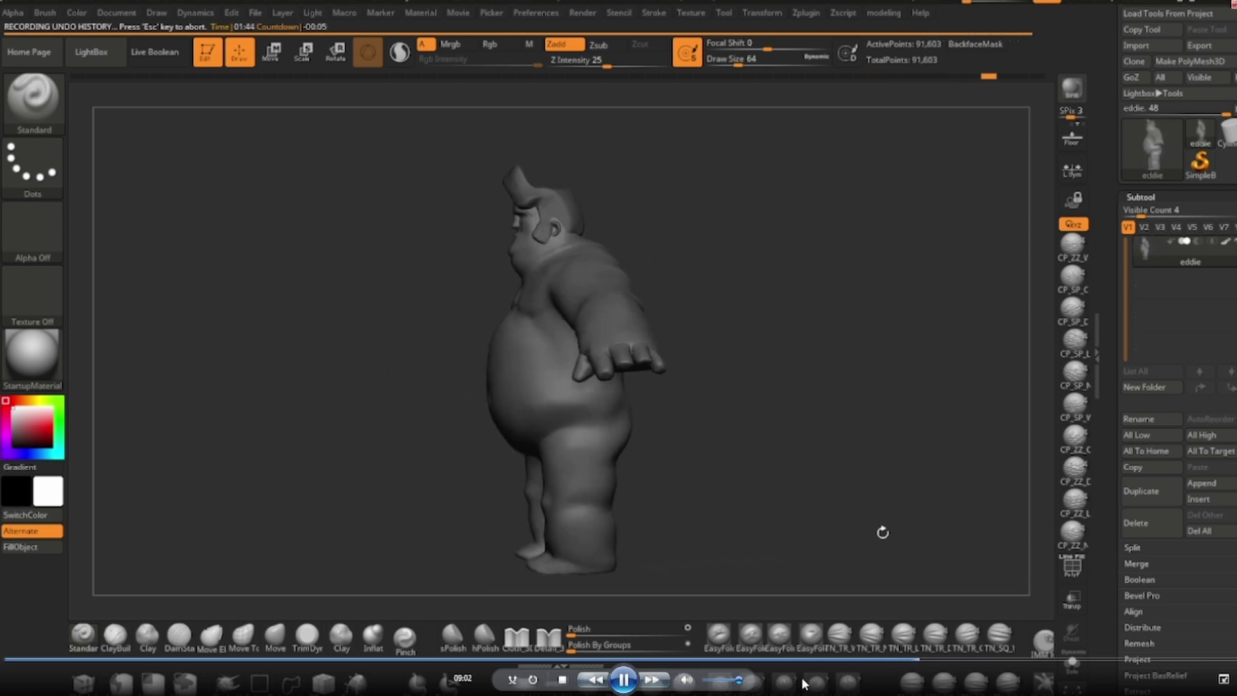
# Step: Export the recording as the 'eddie progress' .mpg movie, overwriting the existing file
pyautogui.click(623, 680)
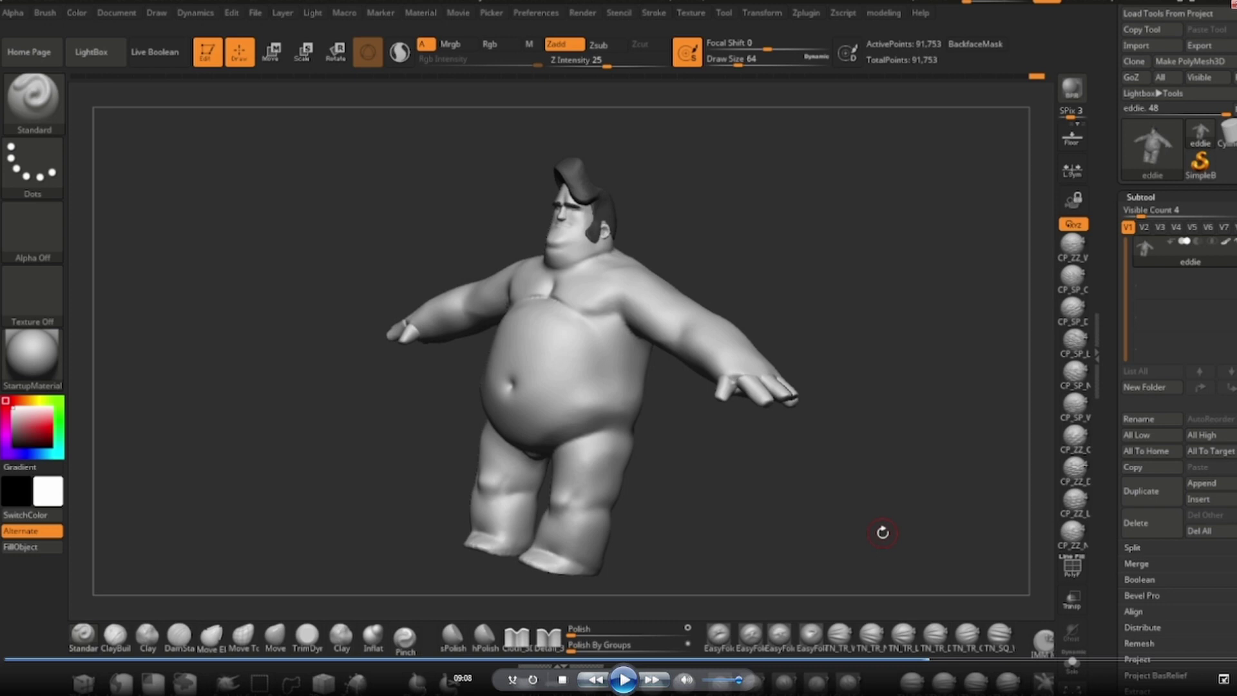
pyautogui.moveTo(441, 499)
pyautogui.mouseDown()
pyautogui.moveTo(767, 575)
pyautogui.moveTo(507, 244)
pyautogui.mouseUp()
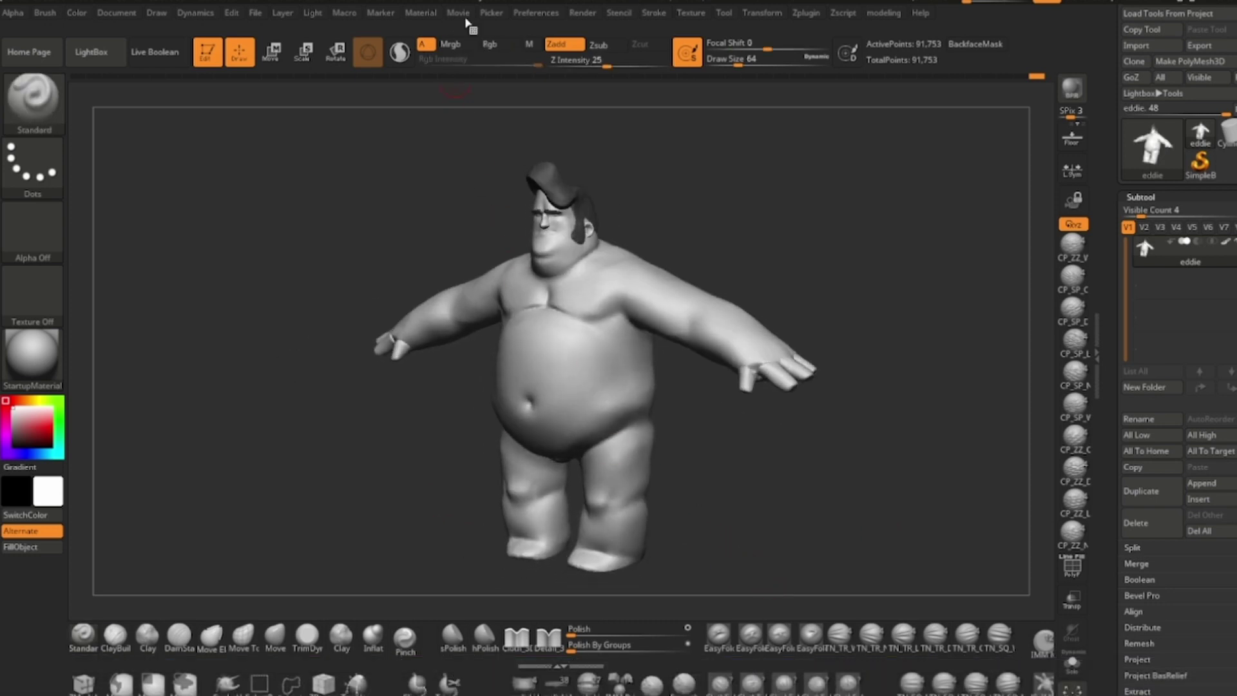
pyautogui.click(460, 13)
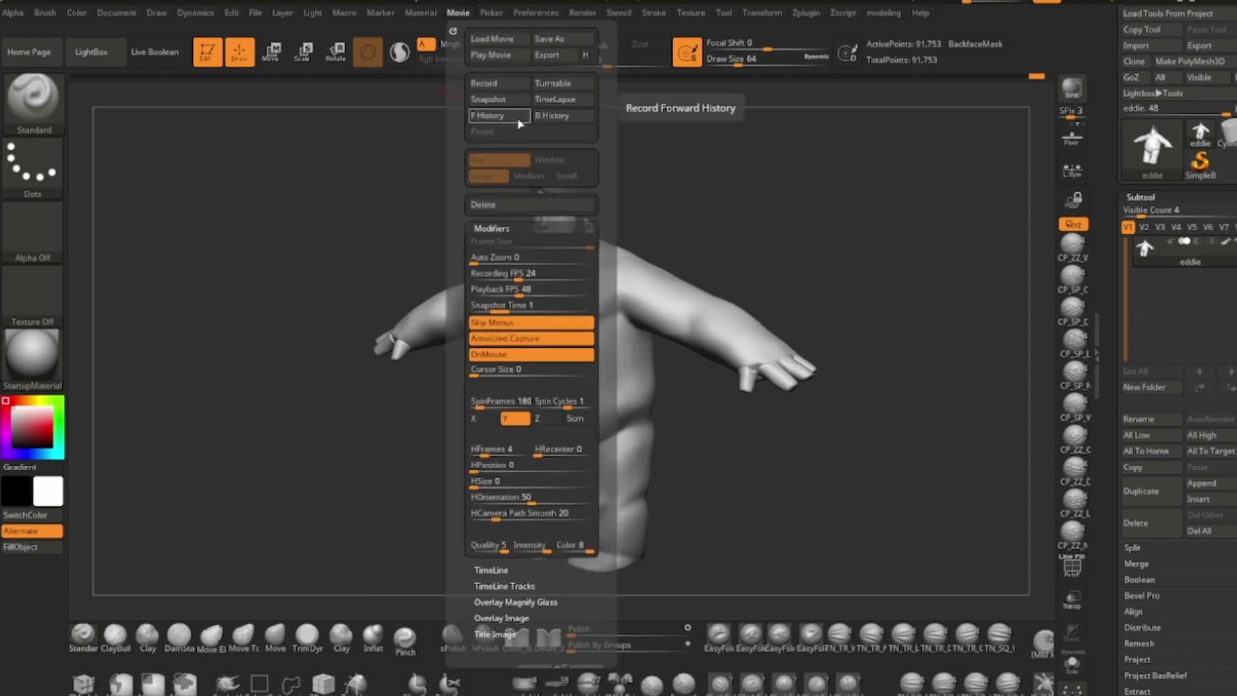
pyautogui.click(567, 57)
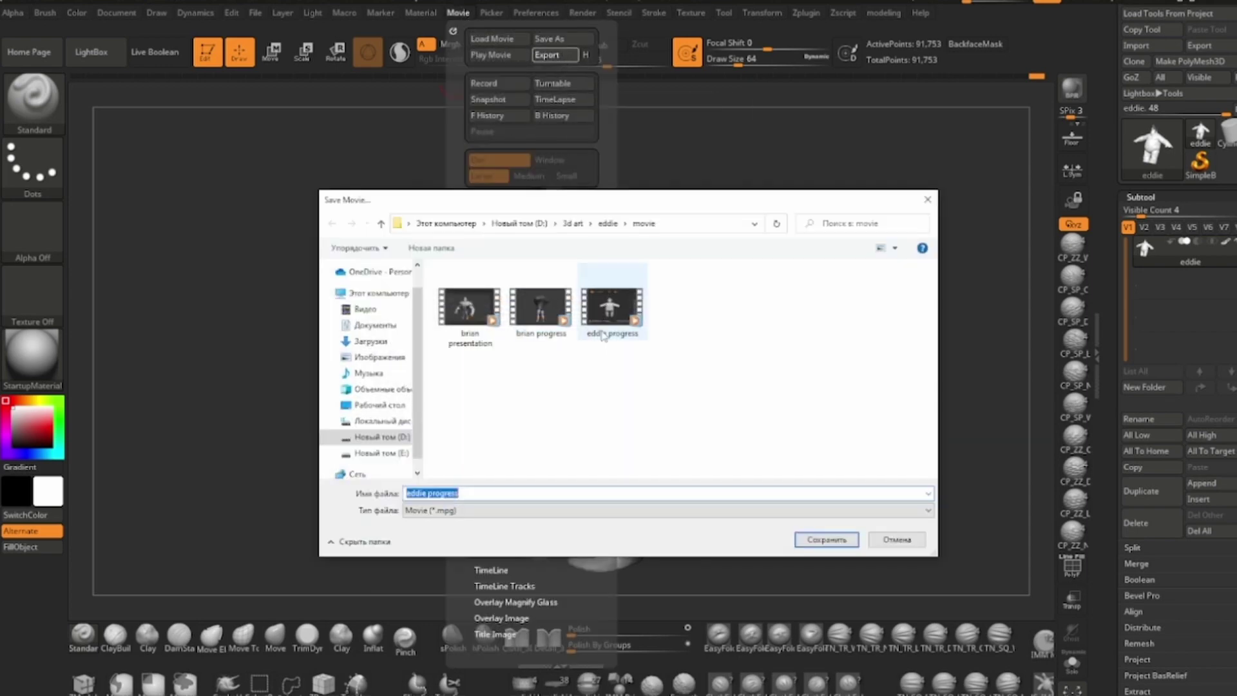
pyautogui.click(838, 547)
pyautogui.press('Return')
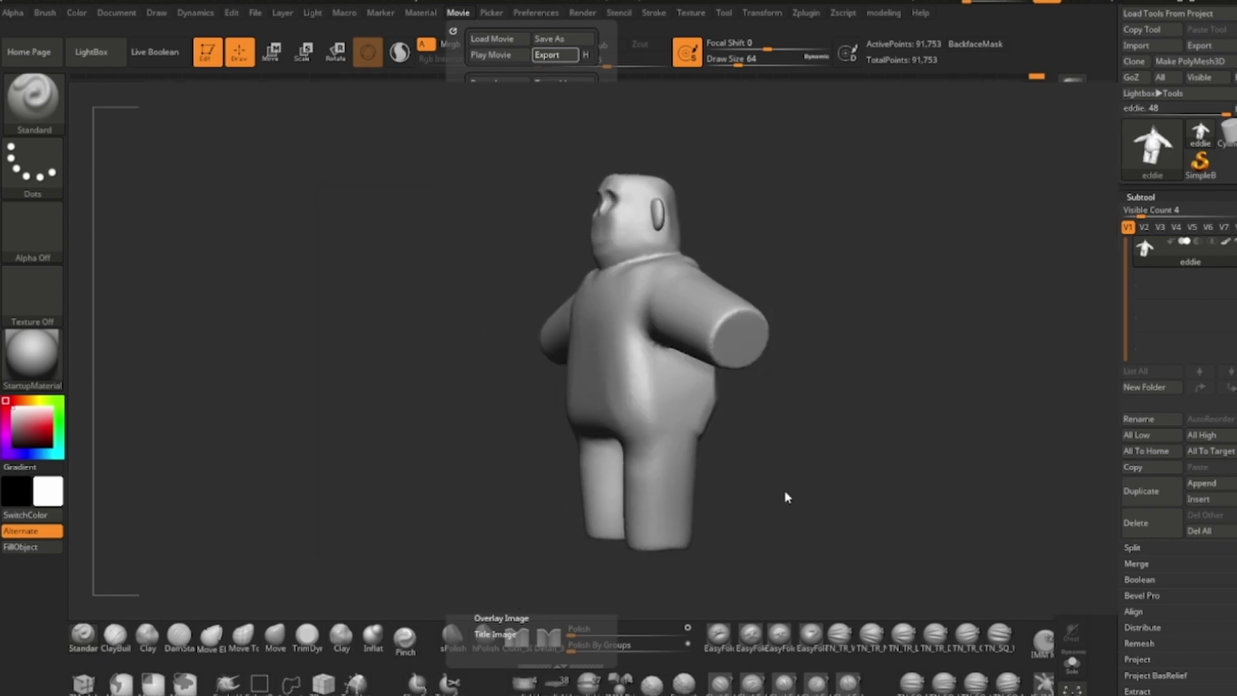